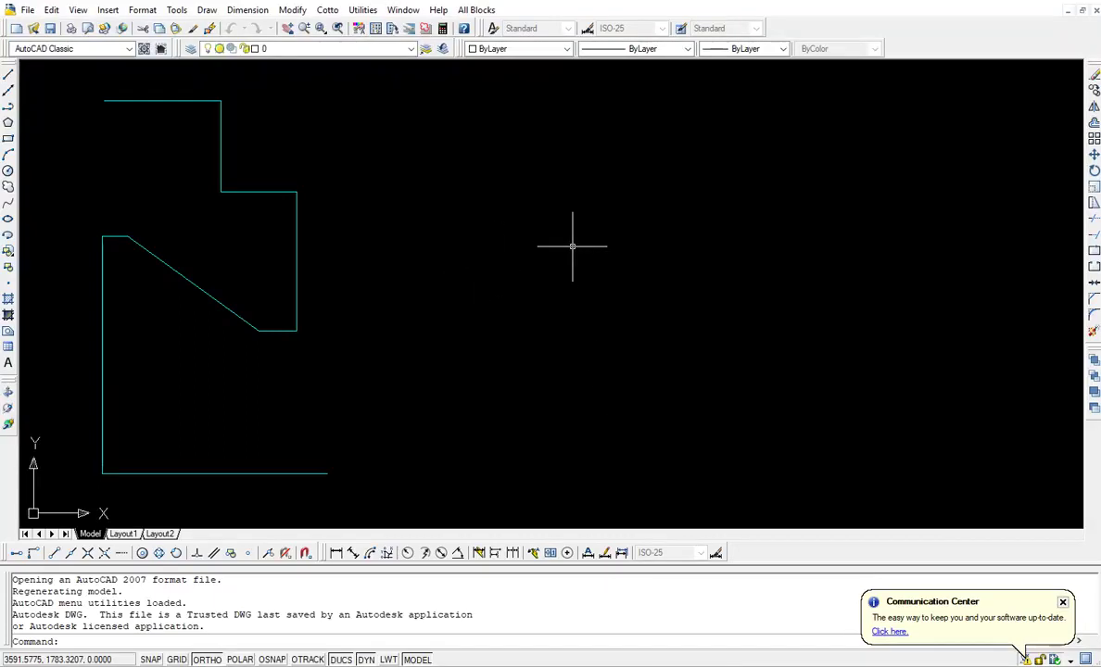
Load the Export_Excel.VLX application from the GetExcel folder with the AP command.
type("a")
key("Return")
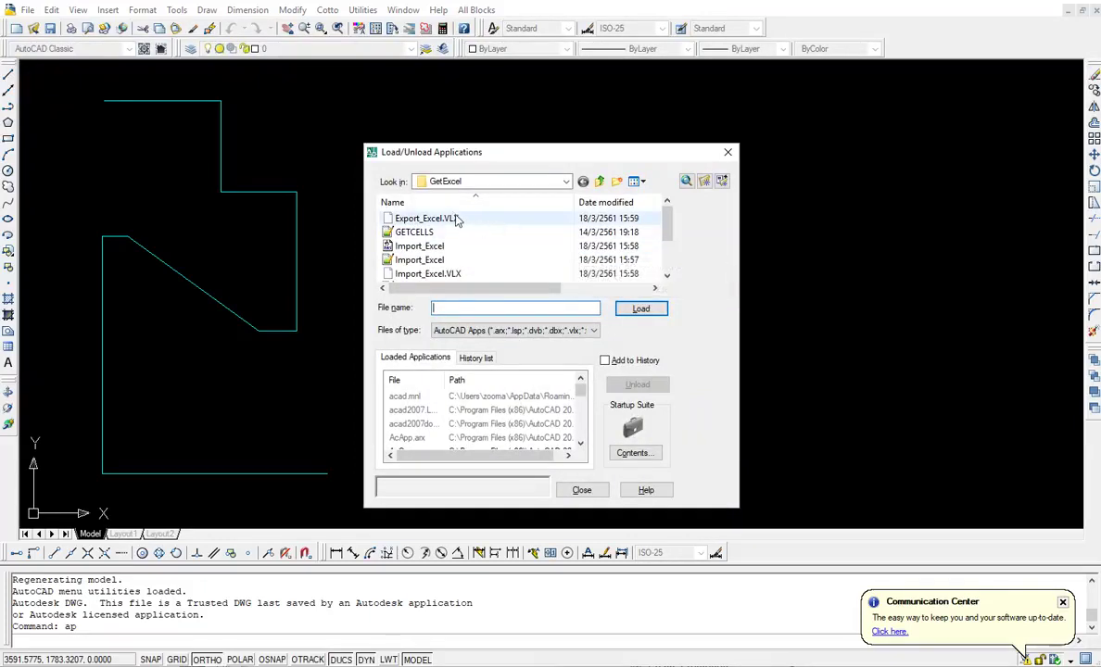
left_click(455, 218)
left_click(641, 308)
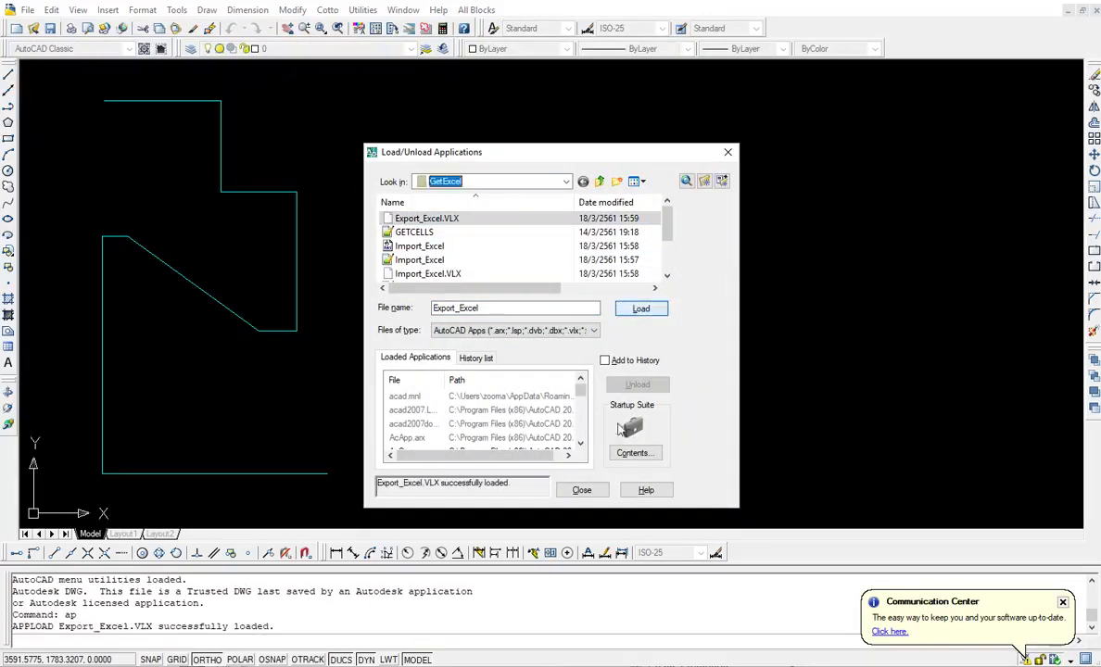
left_click(582, 490)
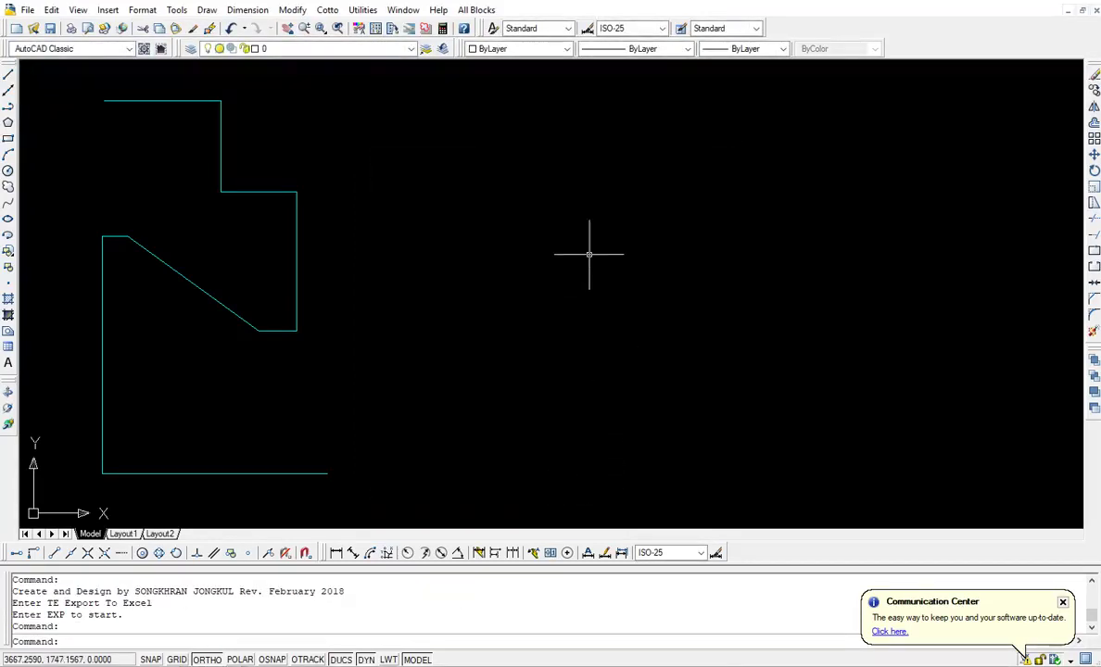
Set up the EXP coordinate export for Select Object, 3DPoly and text height 20.
type("exp")
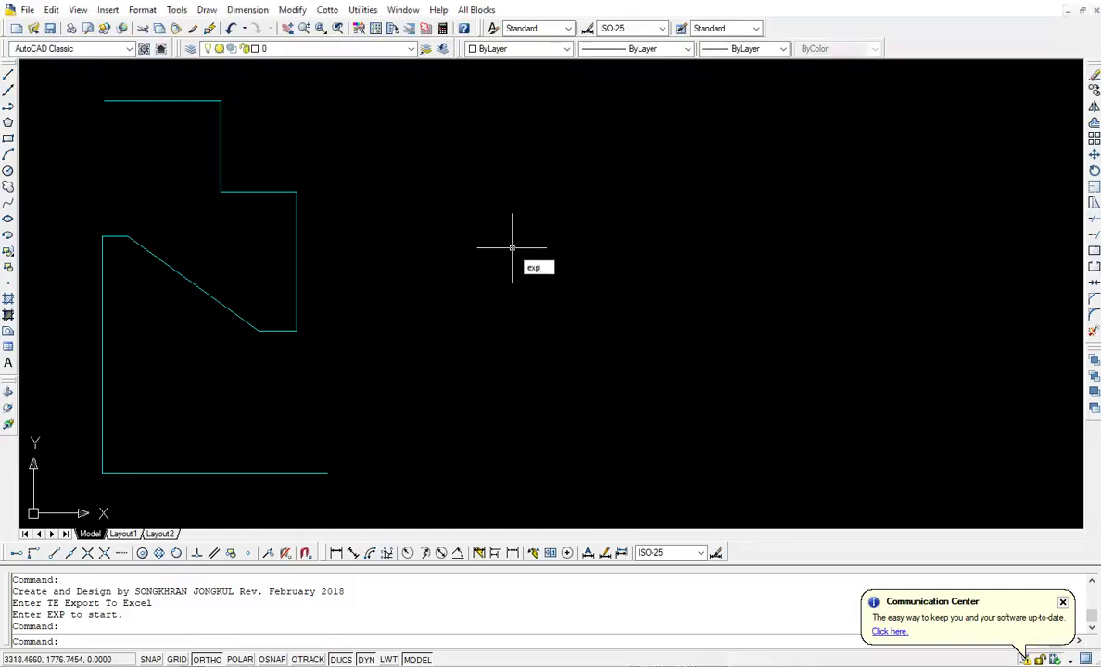
key("Return")
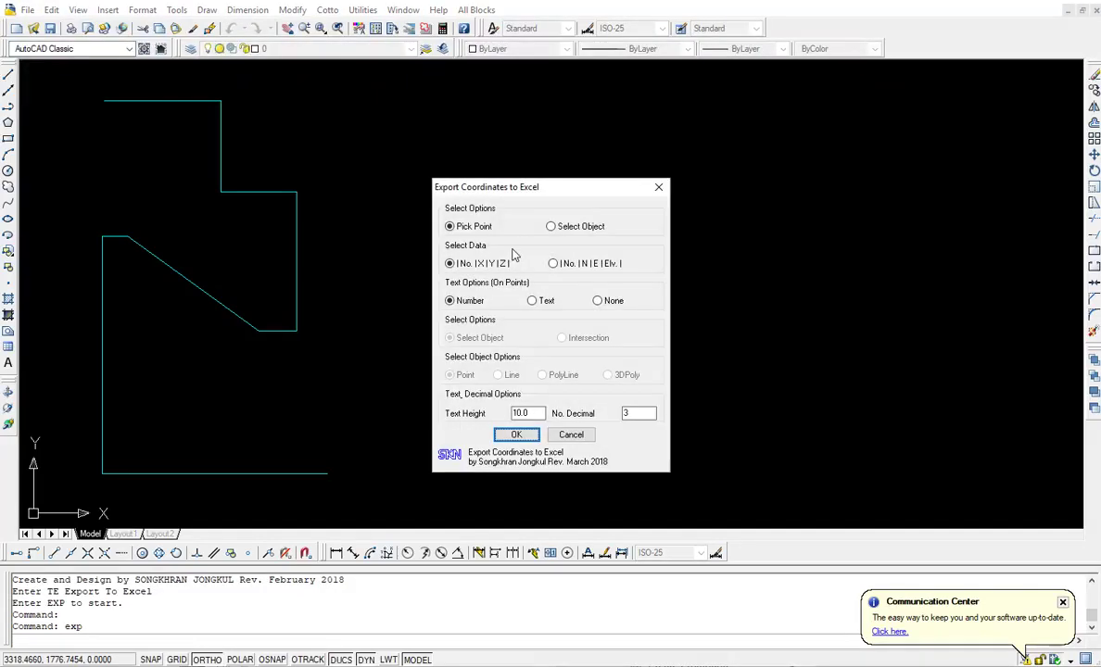
left_click(551, 229)
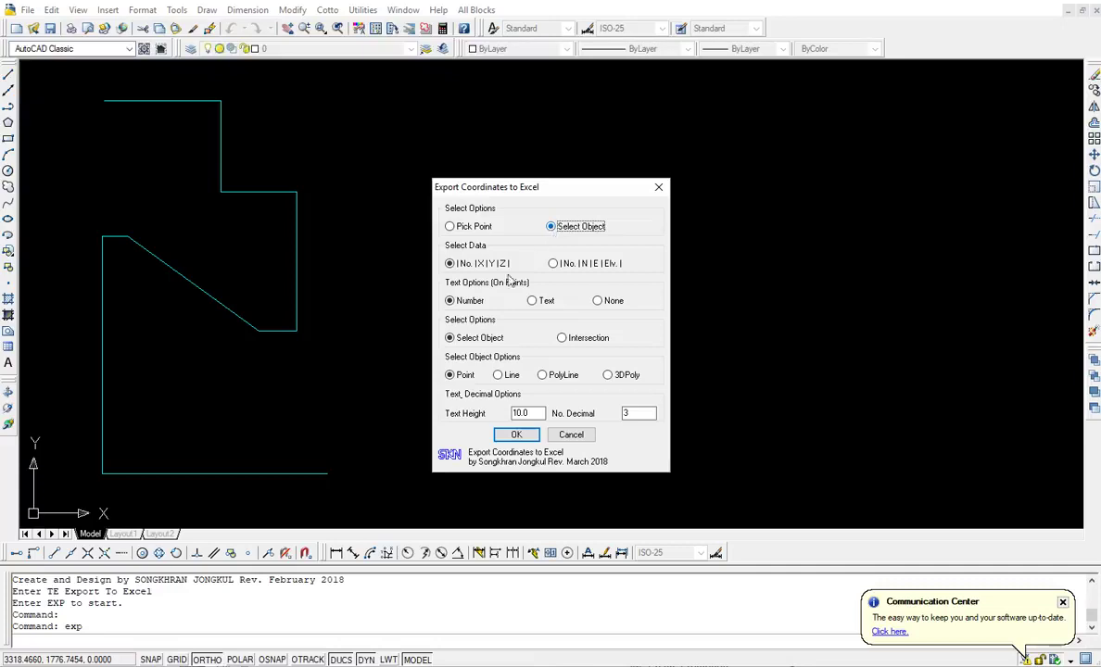
left_click(608, 375)
left_click(517, 435)
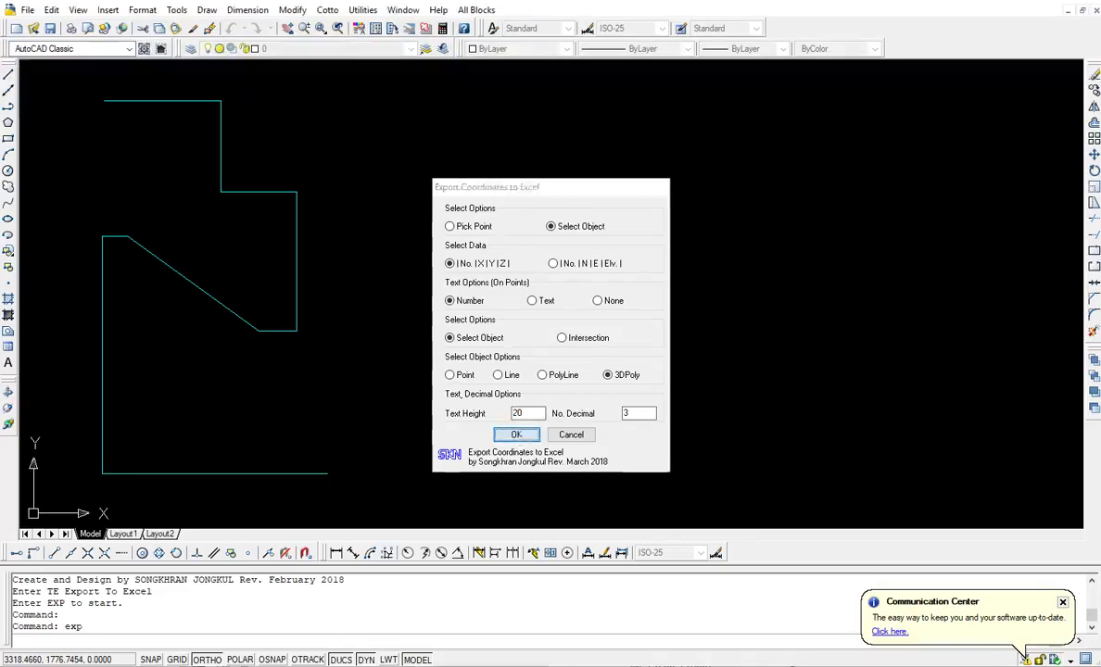
Place the table right of the shape and pick the polyline to number its 14 vertices.
left_click(459, 141)
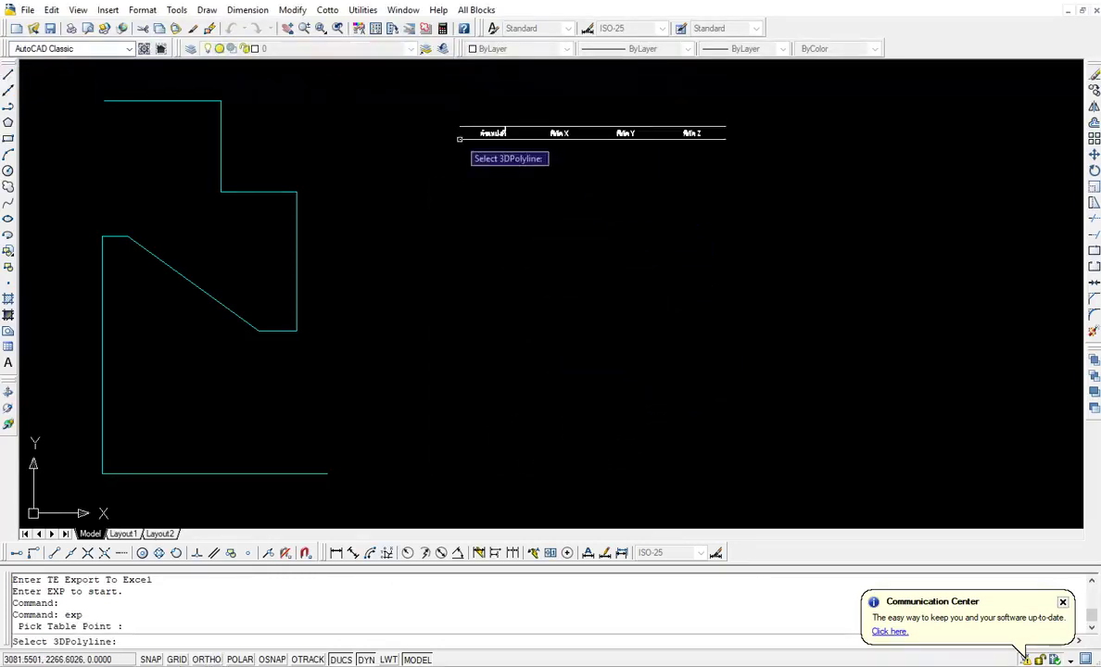
left_click(297, 264)
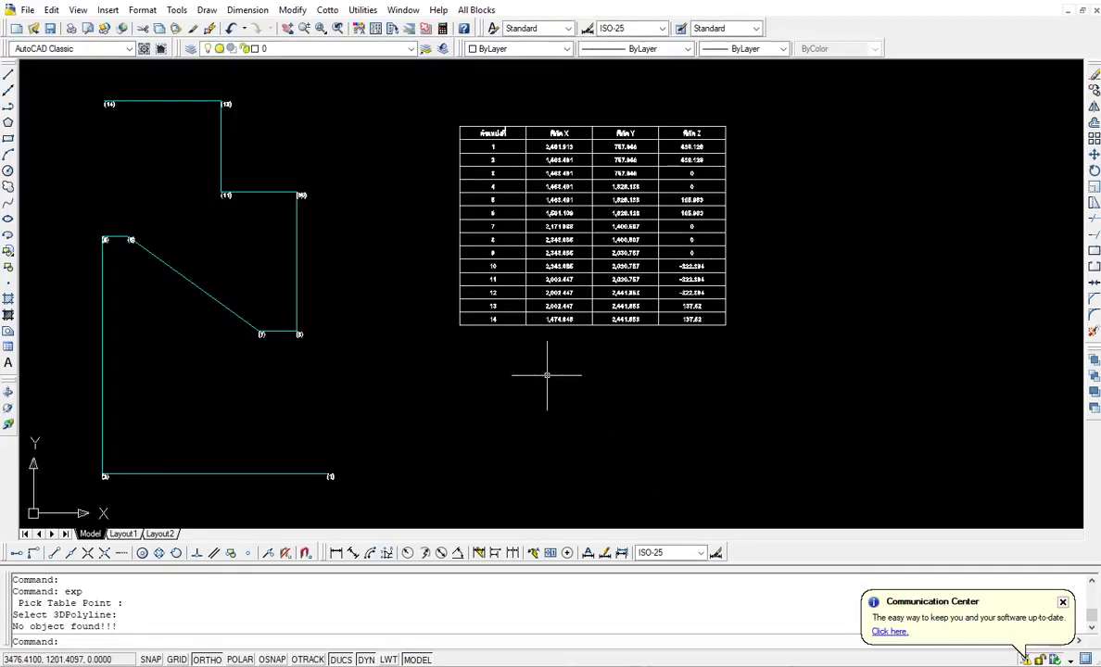
Send the coordinate table to a new Excel workbook (A1:D15) and start Save As.
type("t")
key("Return")
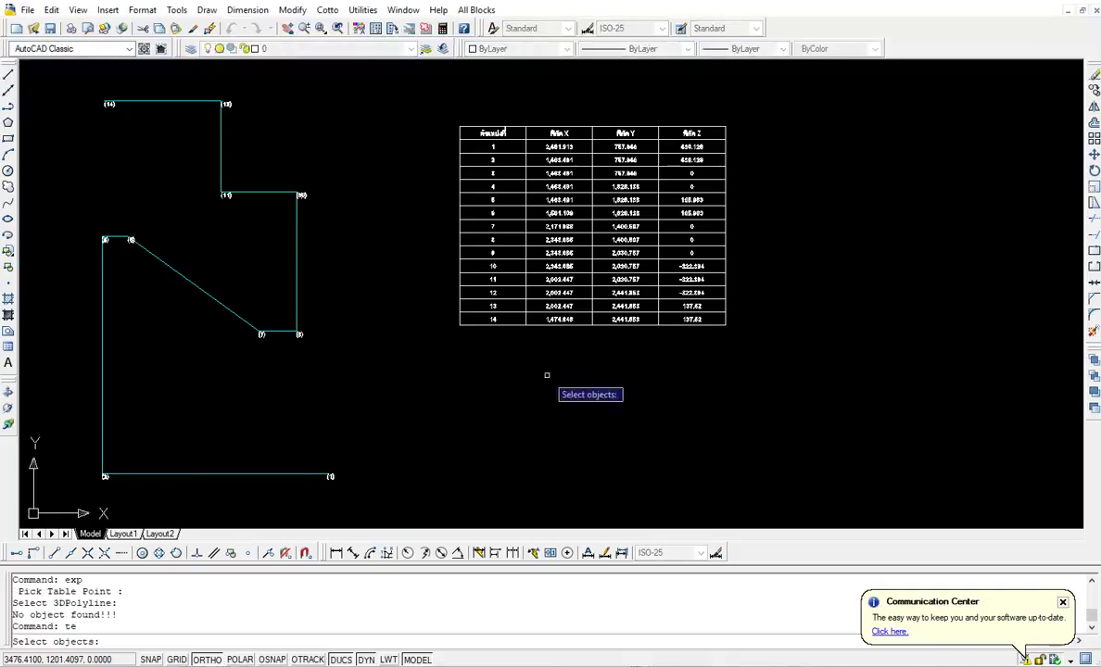
left_click(750, 338)
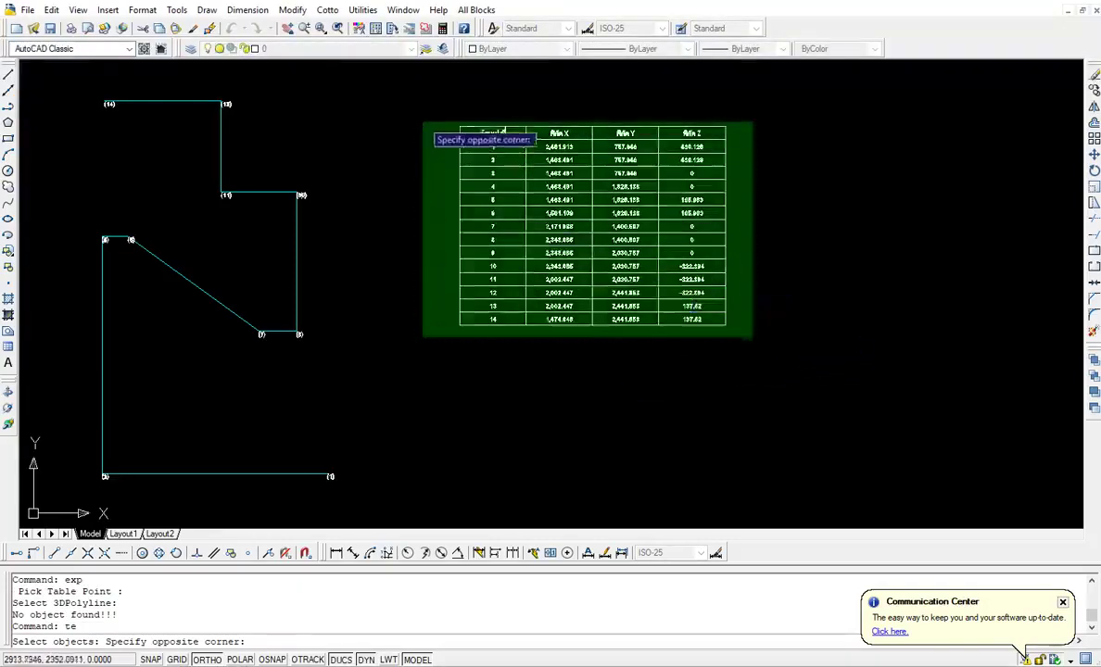
left_click(428, 112)
key("Return")
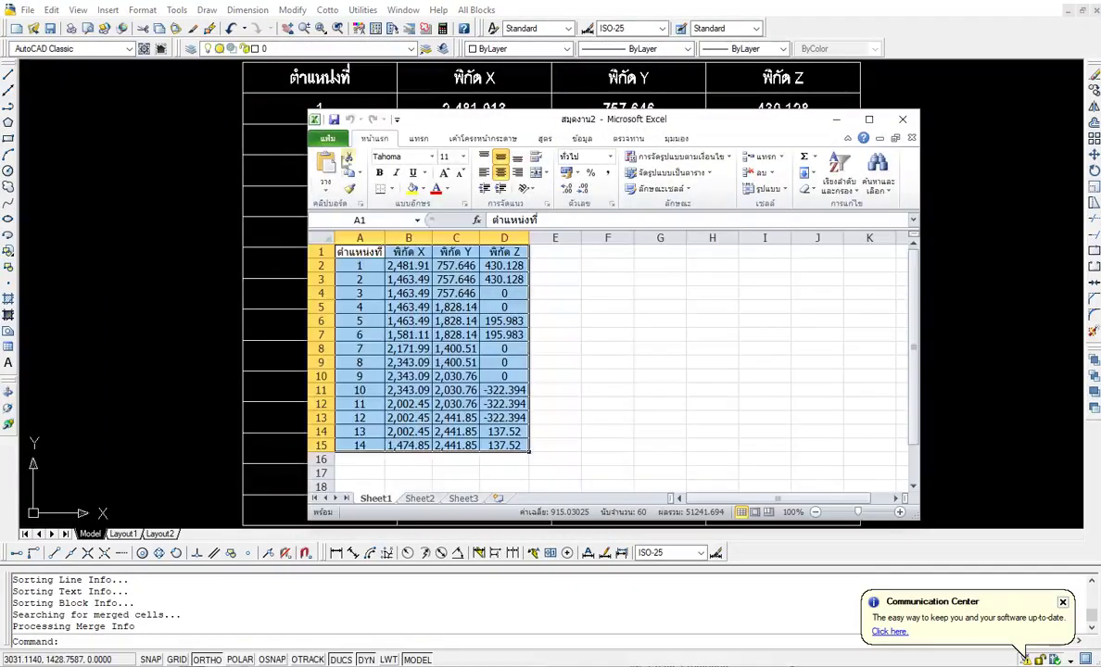
left_click(328, 139)
left_click(353, 179)
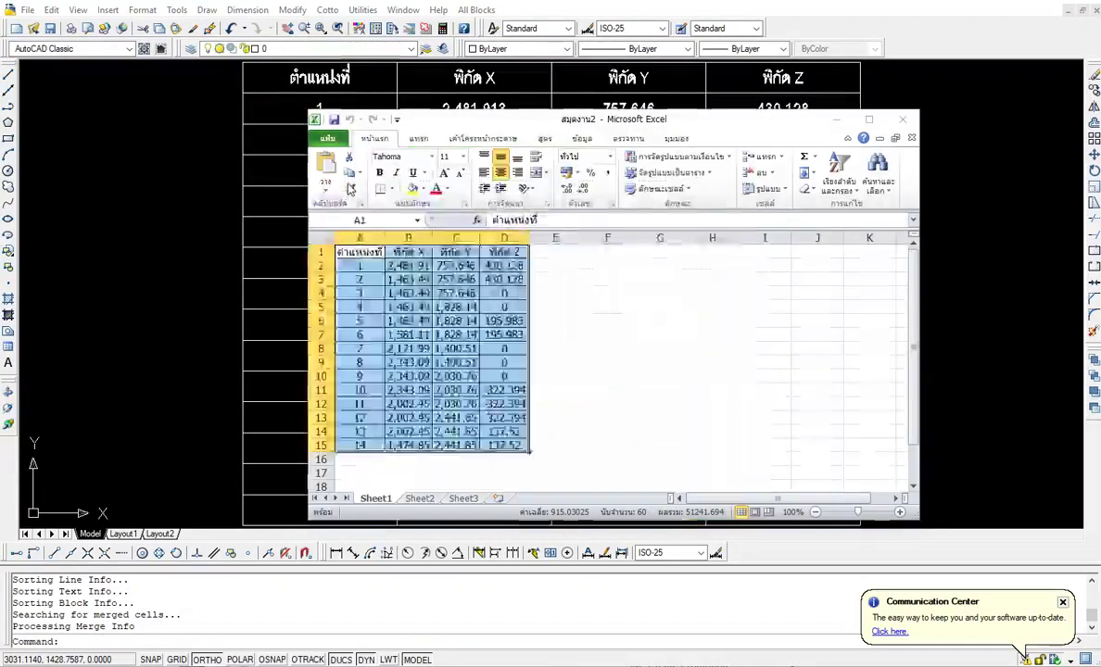
mouse_move(371, 265)
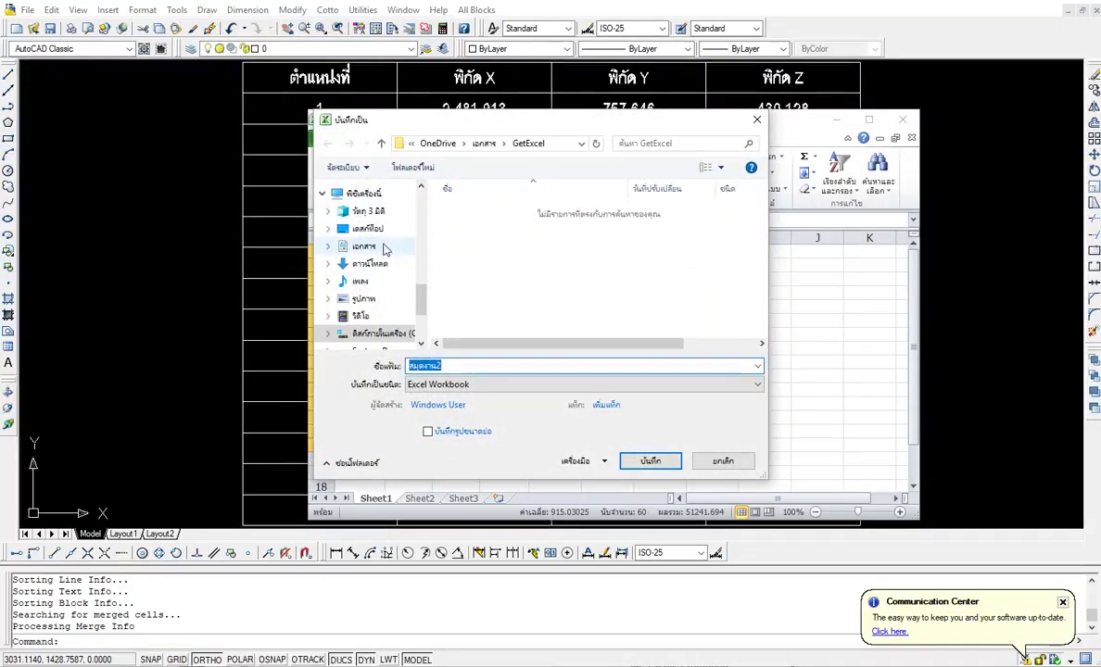
Save the workbook as XYZ in the Documents\GetExcel folder.
left_click(385, 248)
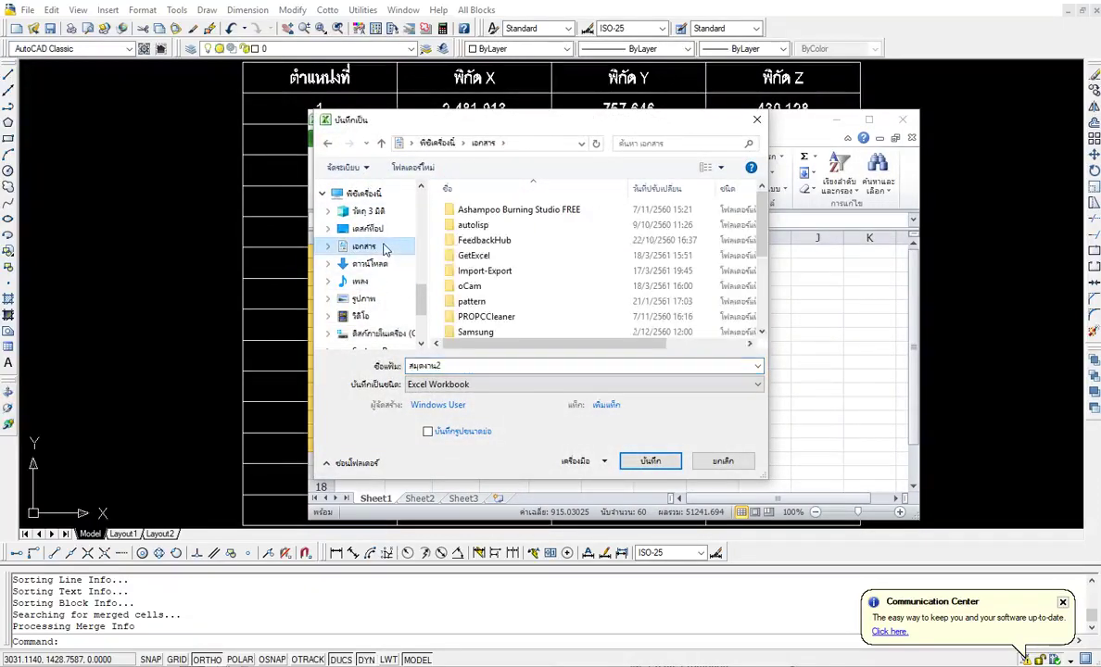
double_click(487, 256)
double_click(467, 365)
type("XYZ")
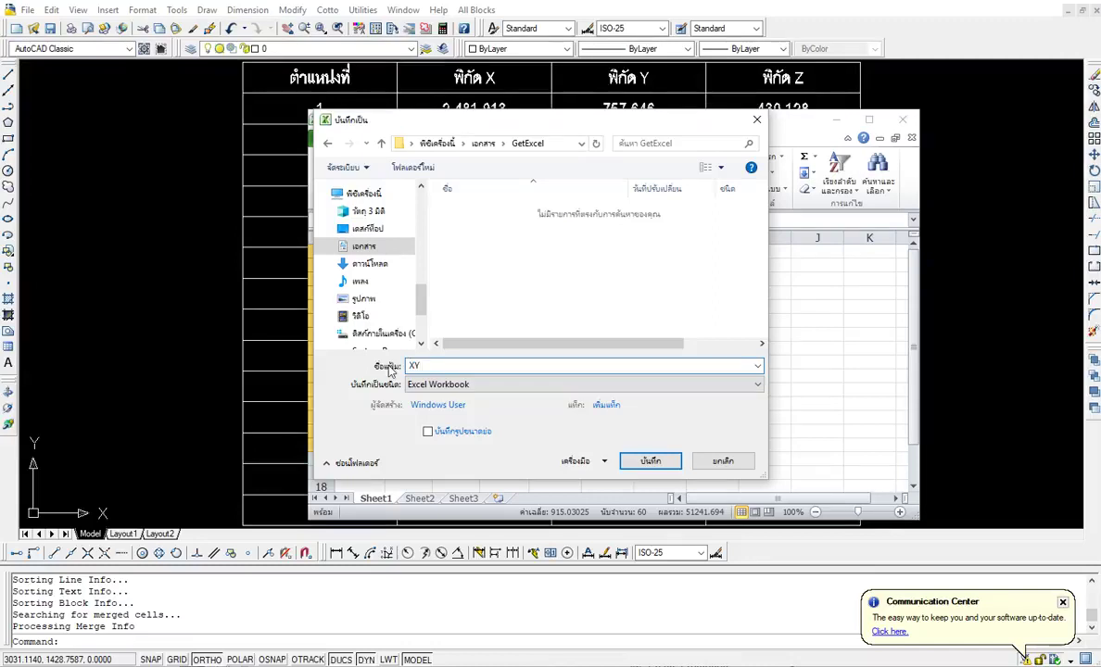
left_click(639, 460)
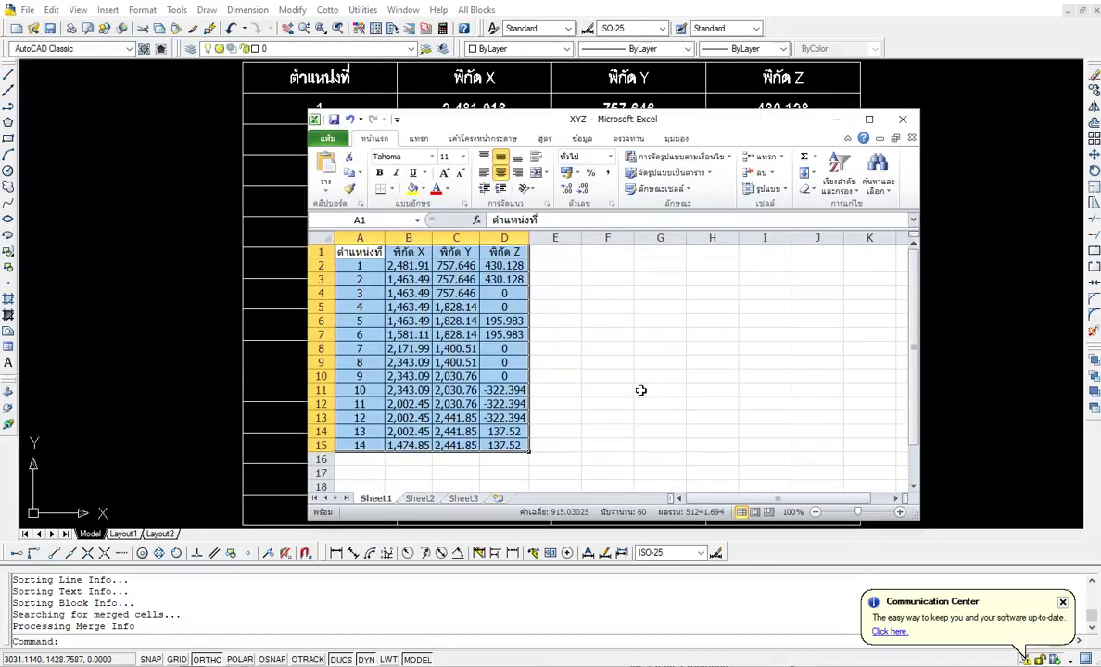
Close Excel and erase the coordinate table, keeping only the numbered polyline.
left_click(904, 121)
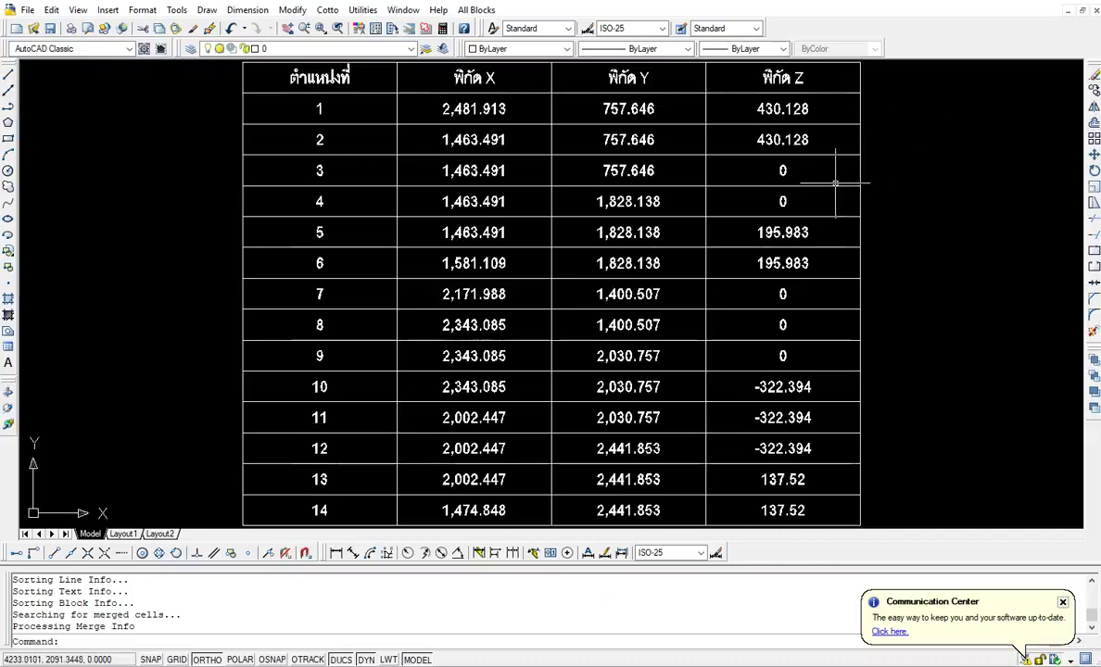
scroll(837, 181, "down", 3)
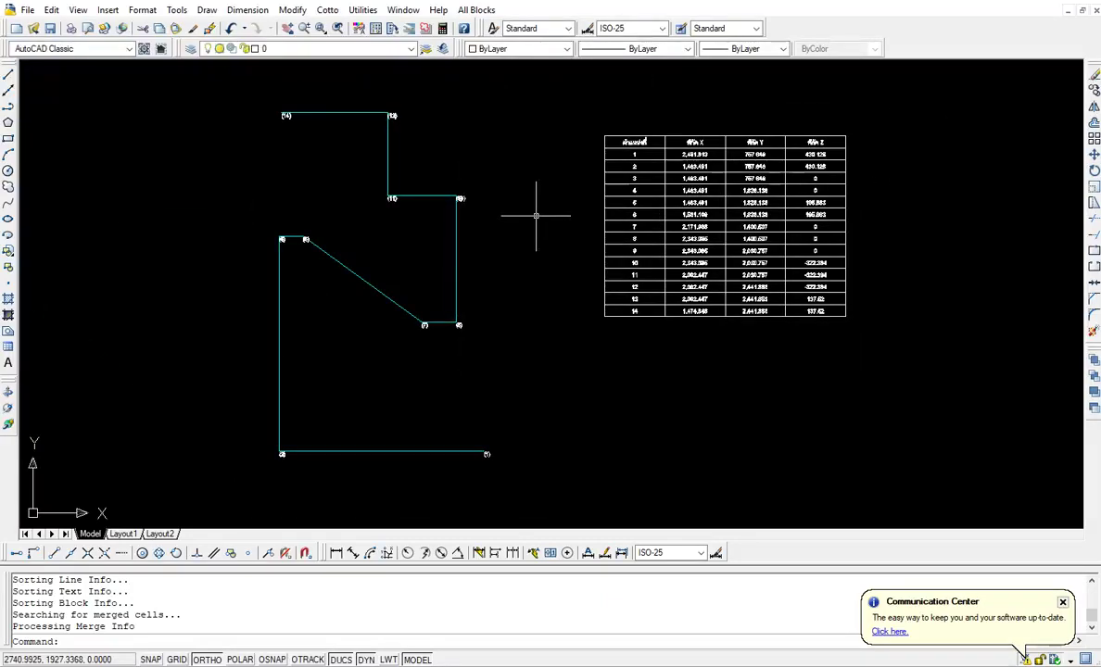
left_click(891, 349)
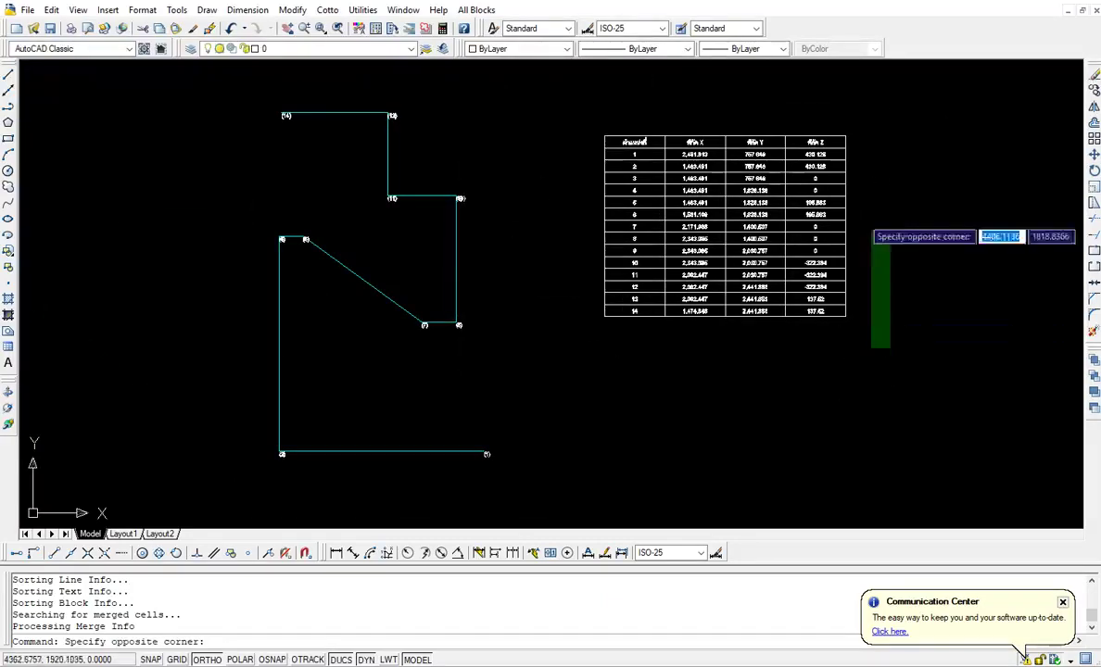
left_click(557, 102)
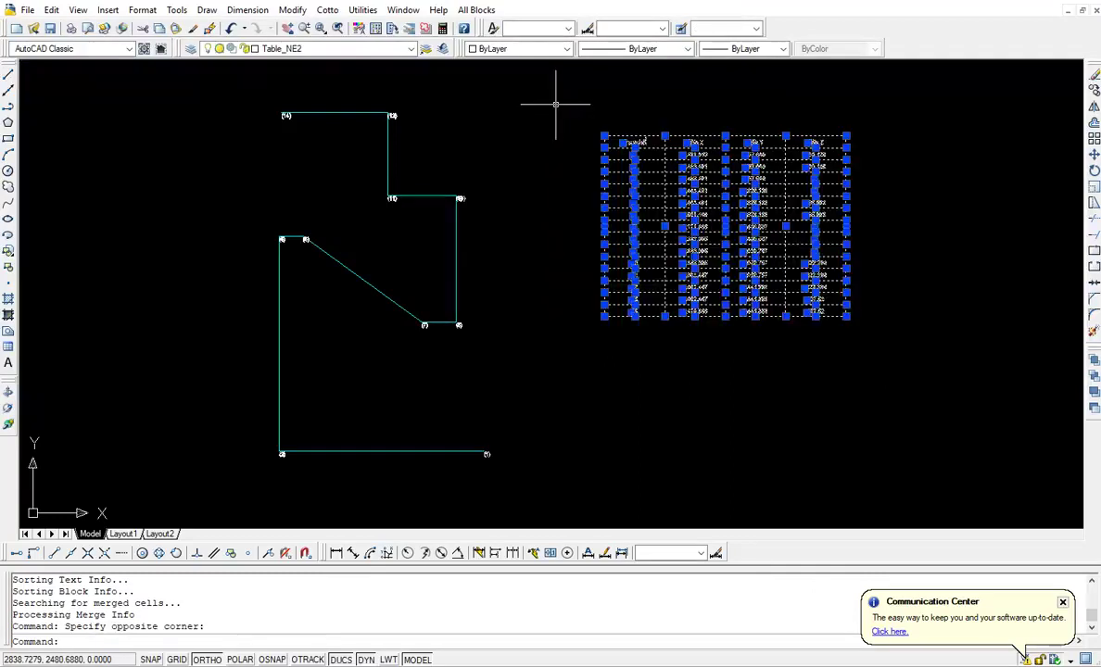
key("Delete")
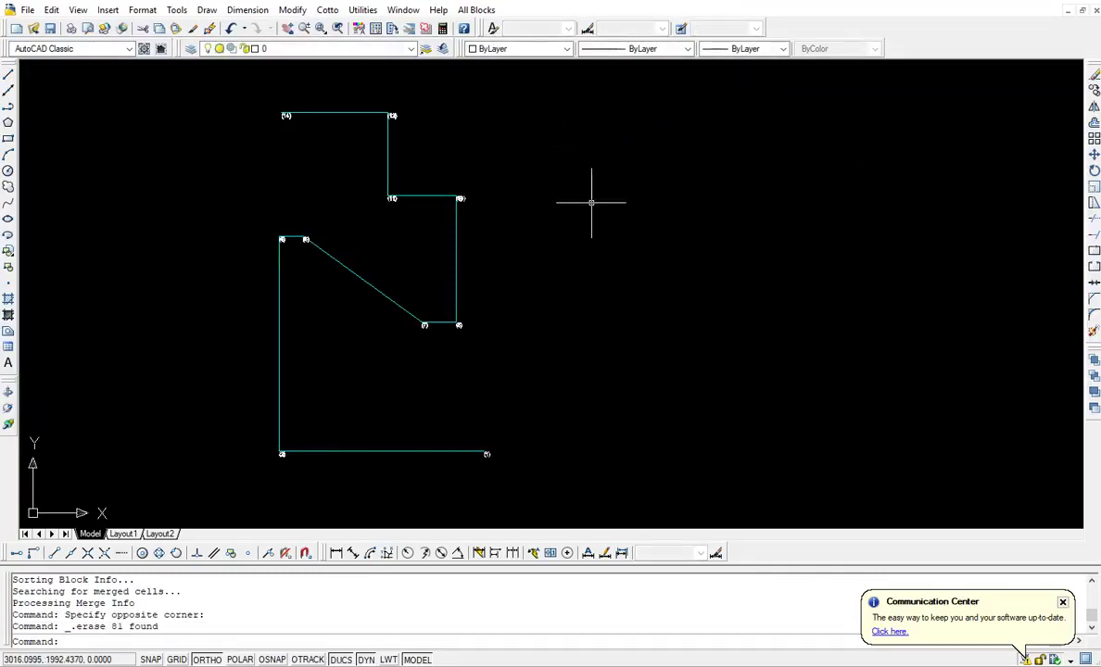
right_click(592, 202)
mouse_move(638, 228)
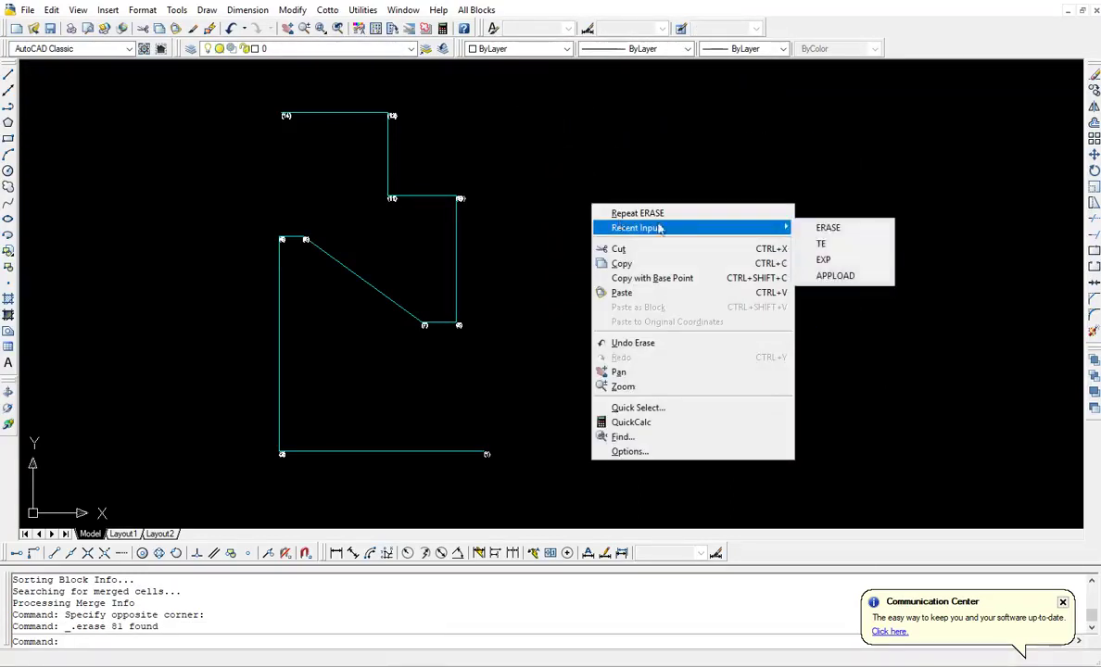
Rerun EXP with Select Object and regenerate a 14-row N/E/Elv. table at upper right.
left_click(822, 259)
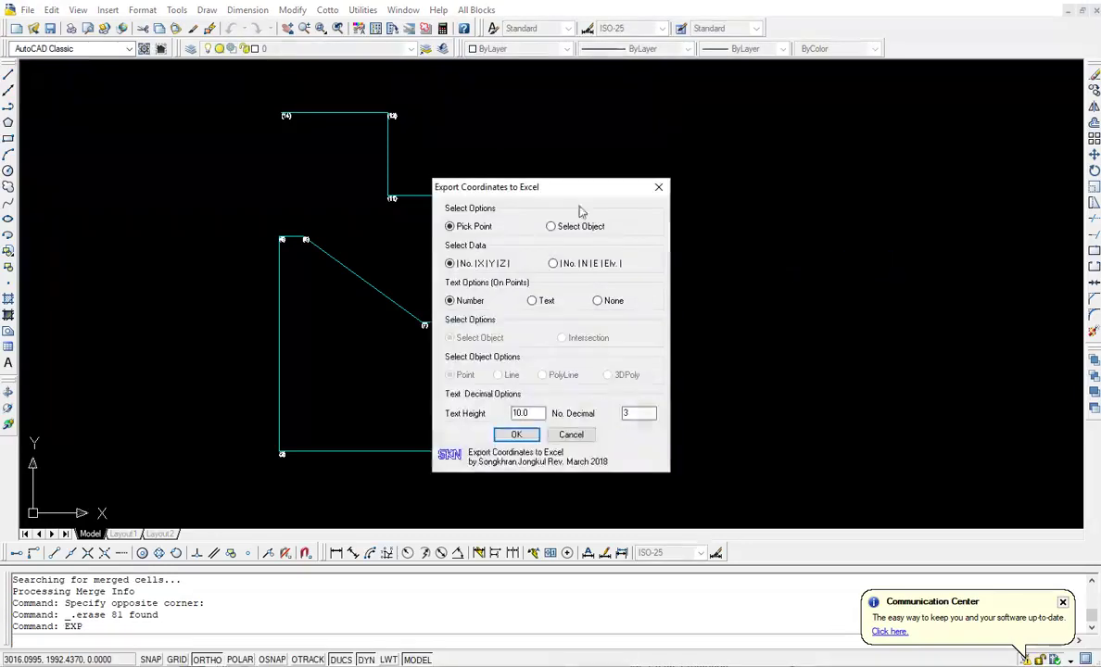
left_click(552, 227)
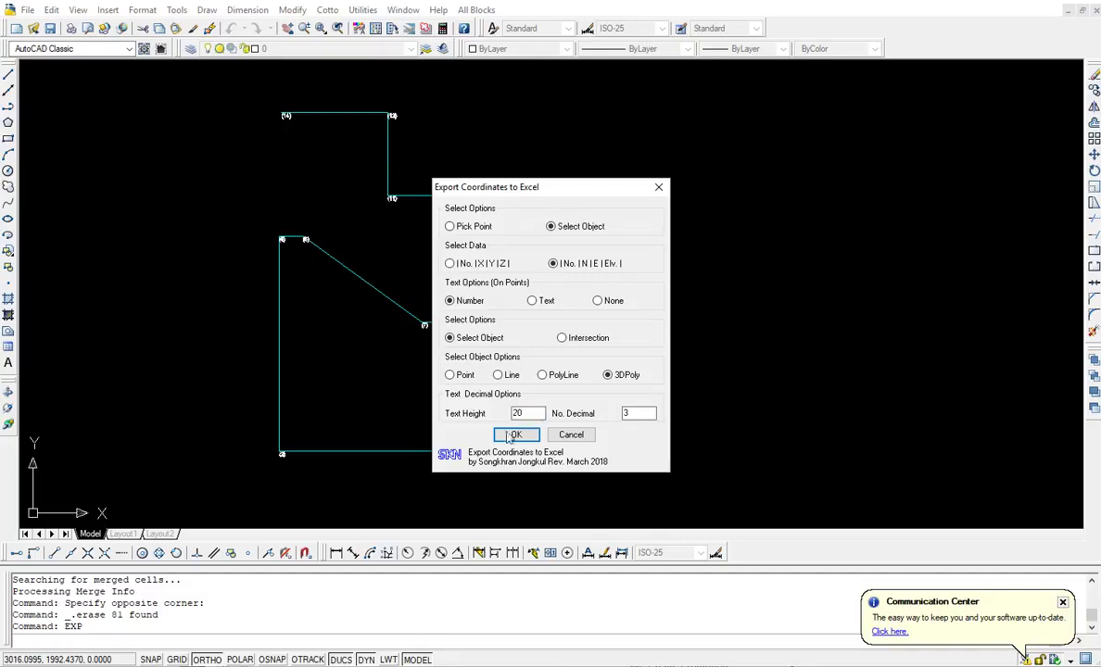
left_click(513, 436)
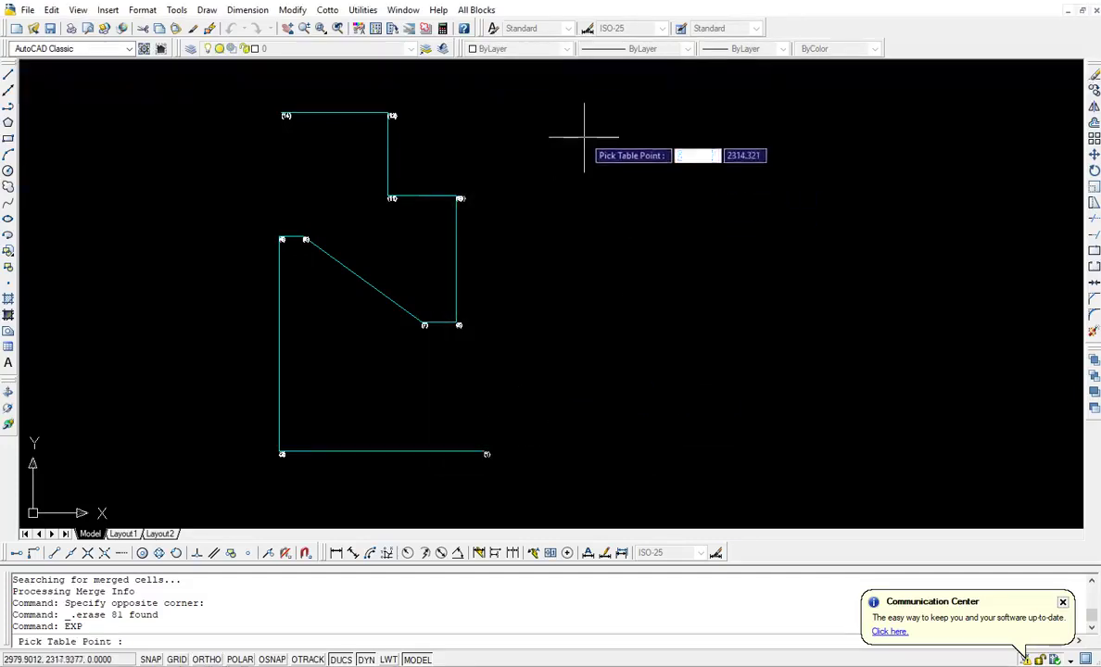
left_click(584, 127)
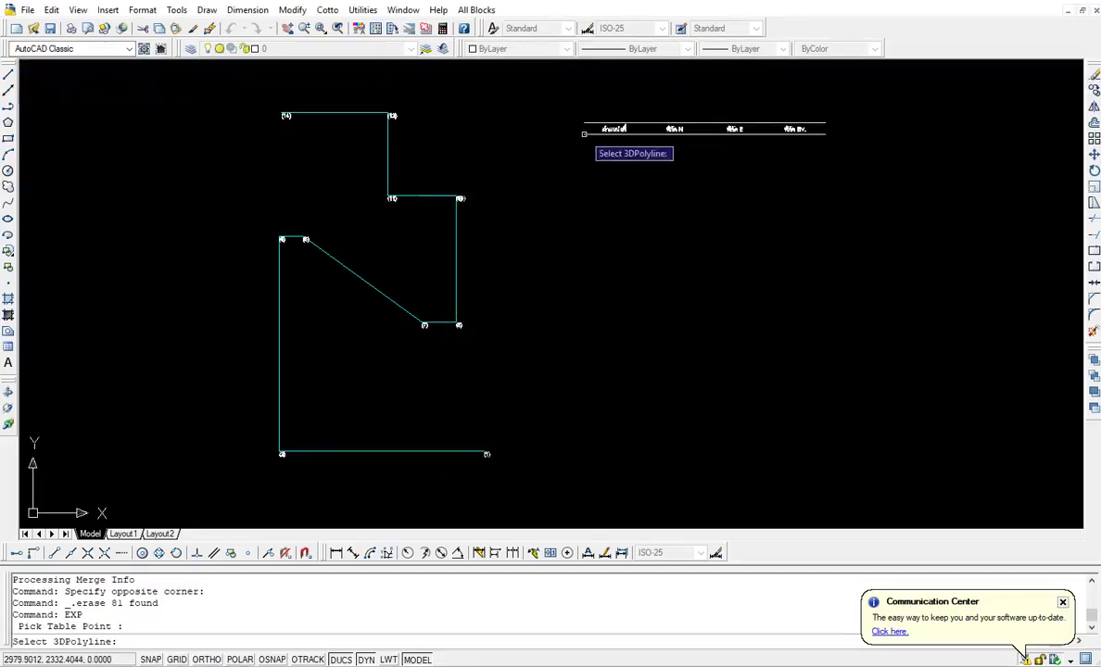
left_click(422, 197)
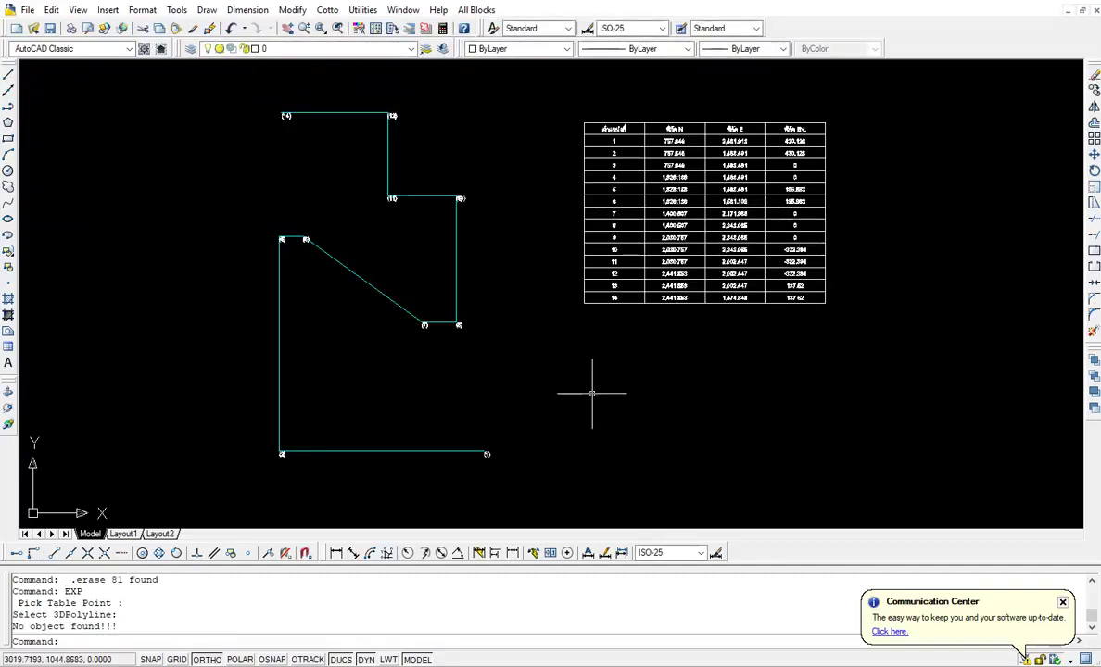
Export the N/E/Elv. coordinate table to a new Excel workbook with TE.
type("te")
key("Return")
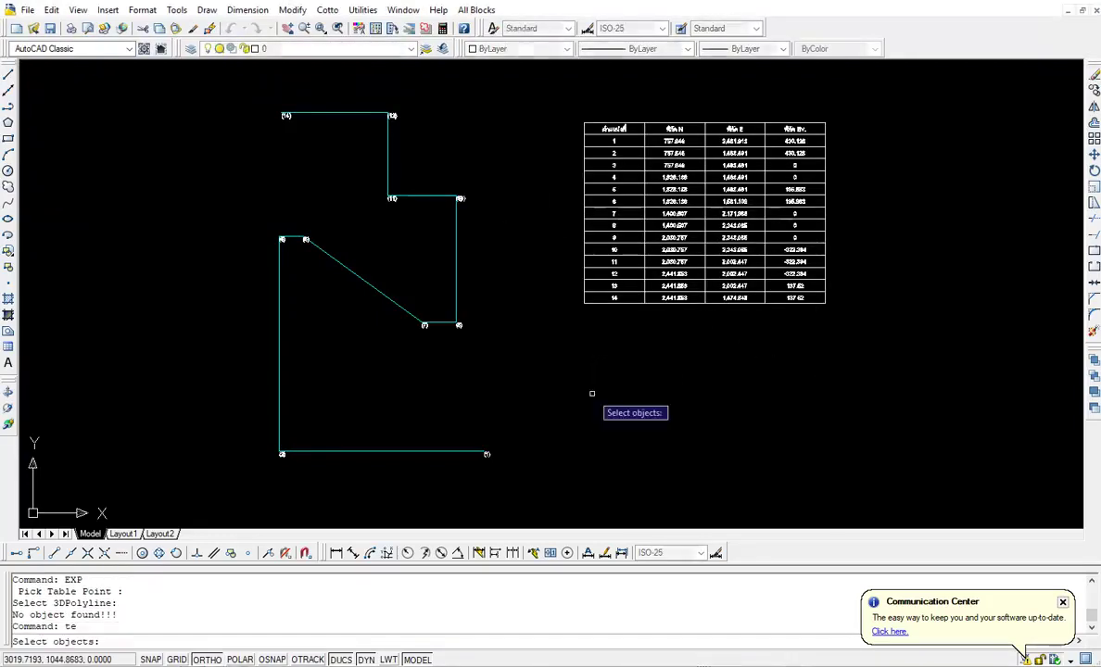
left_click(844, 314)
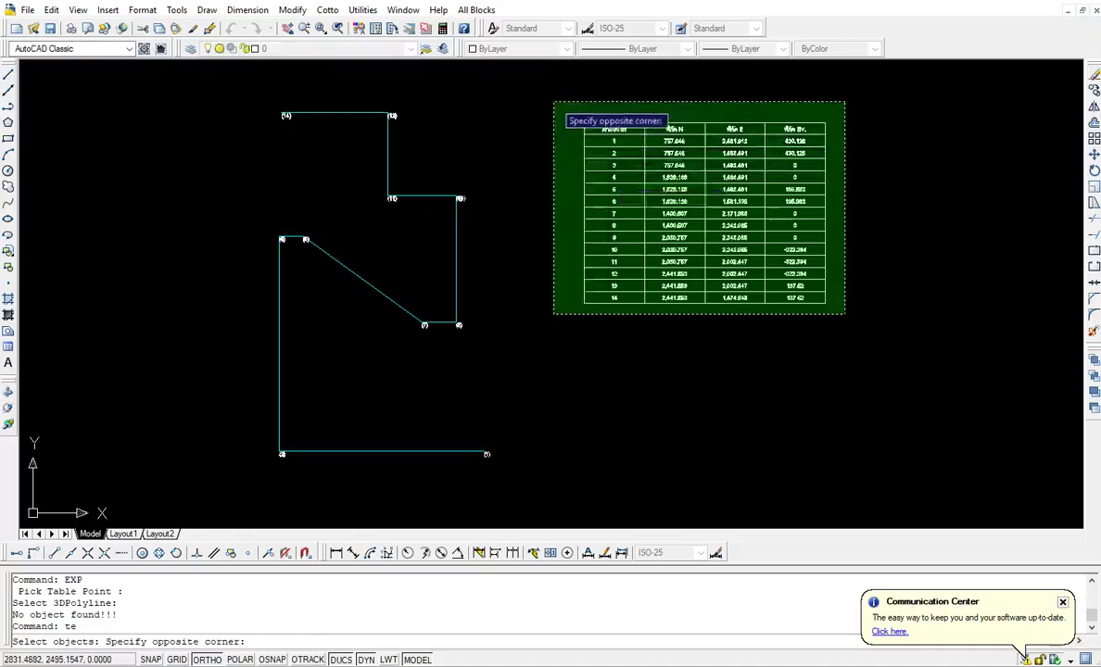
left_click(556, 104)
key("Return")
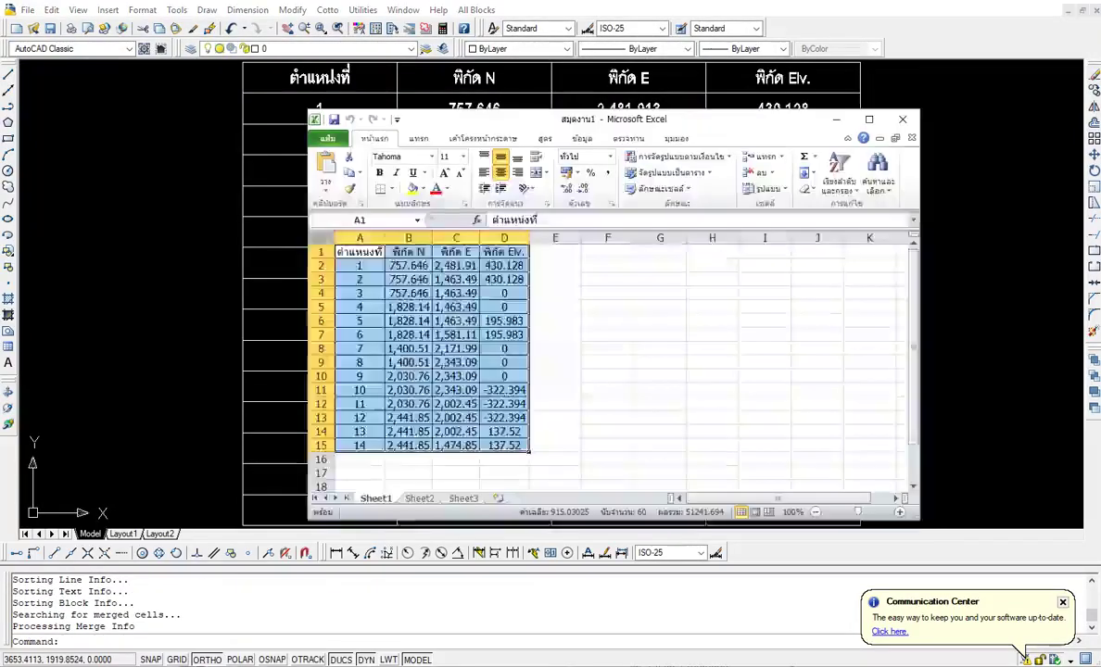
Save the workbook as NEElv in GetExcel and close Excel.
left_click(328, 138)
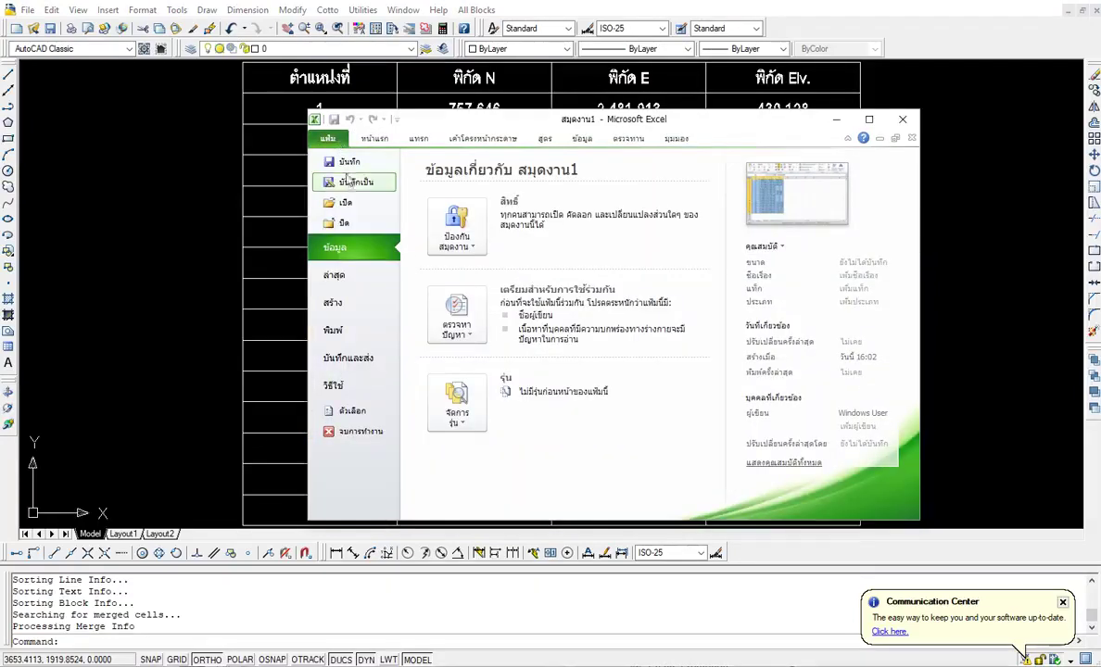
left_click(351, 181)
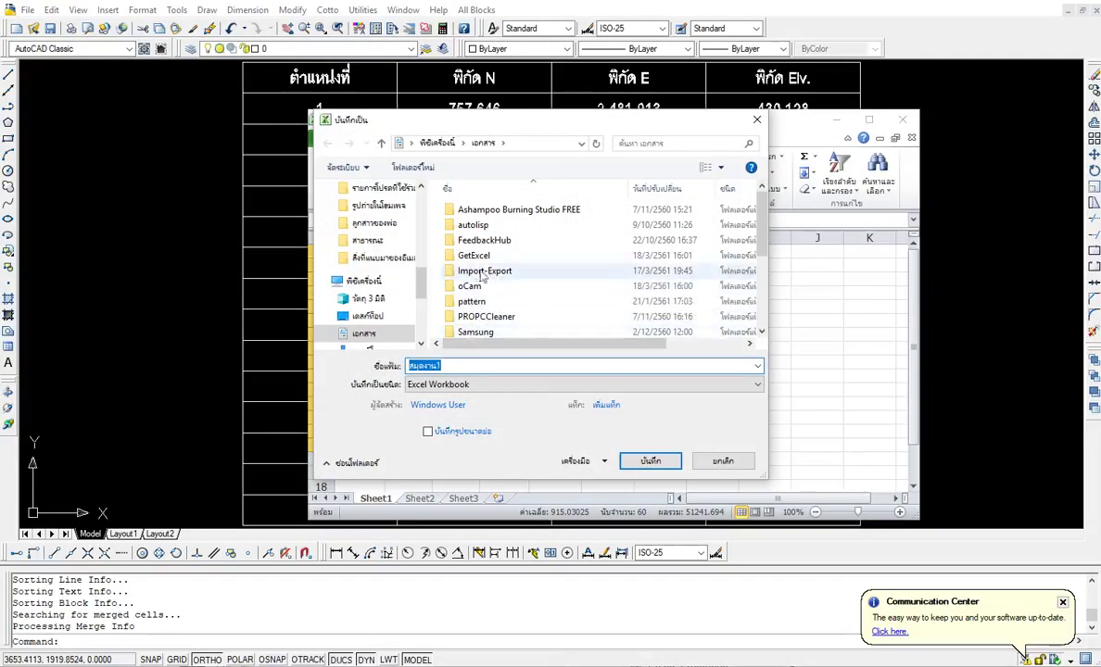
double_click(490, 259)
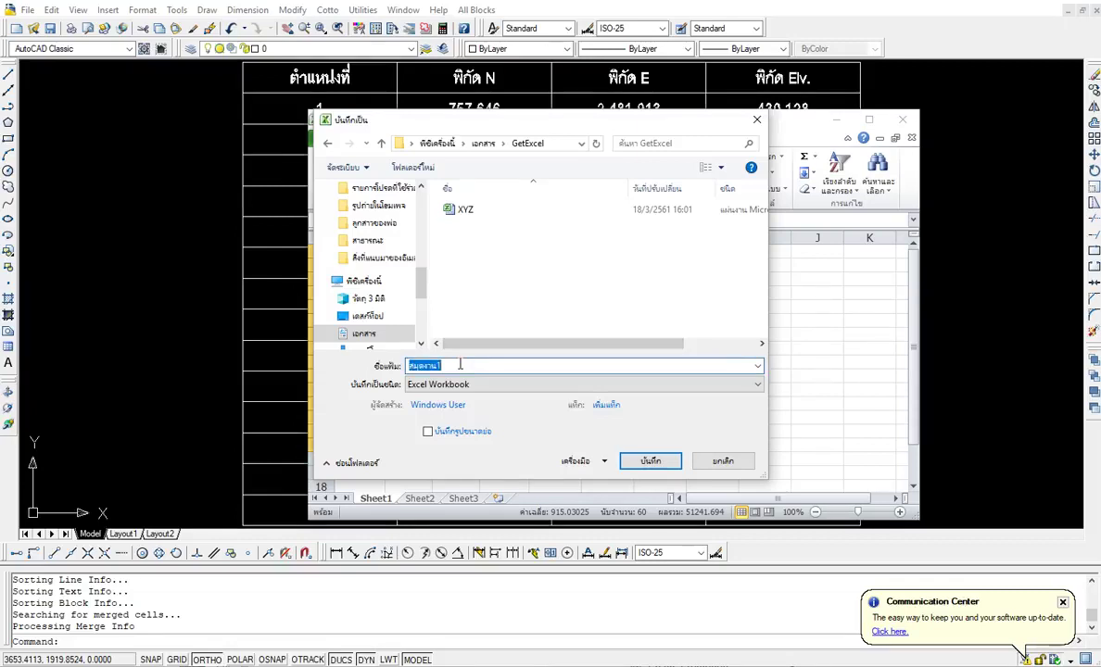
type("NEElv")
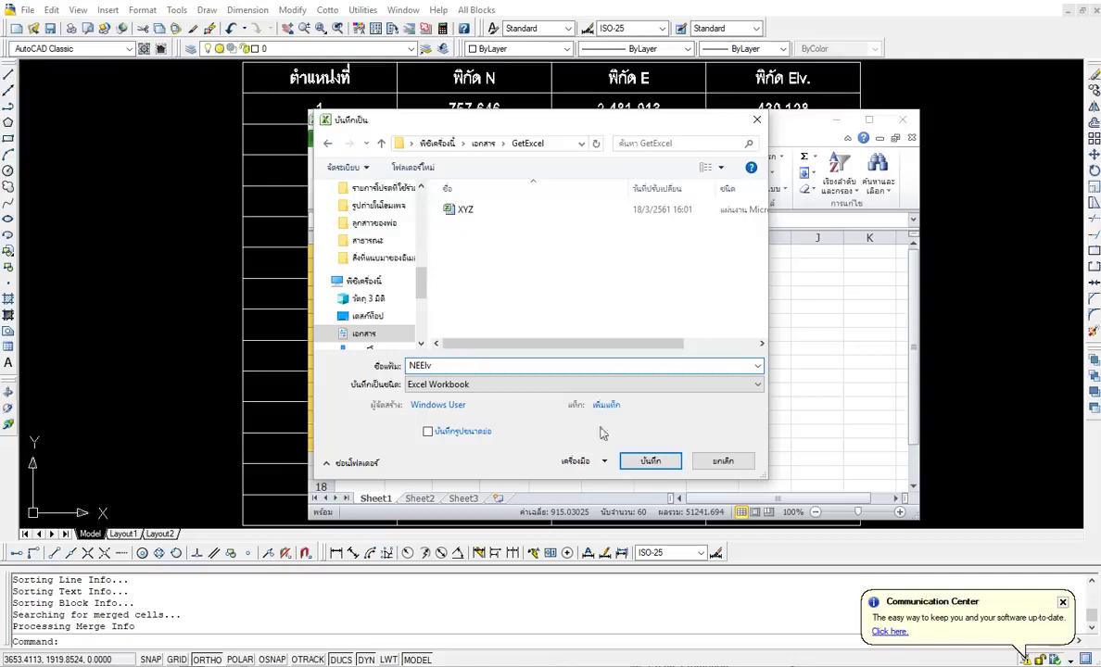
left_click(649, 460)
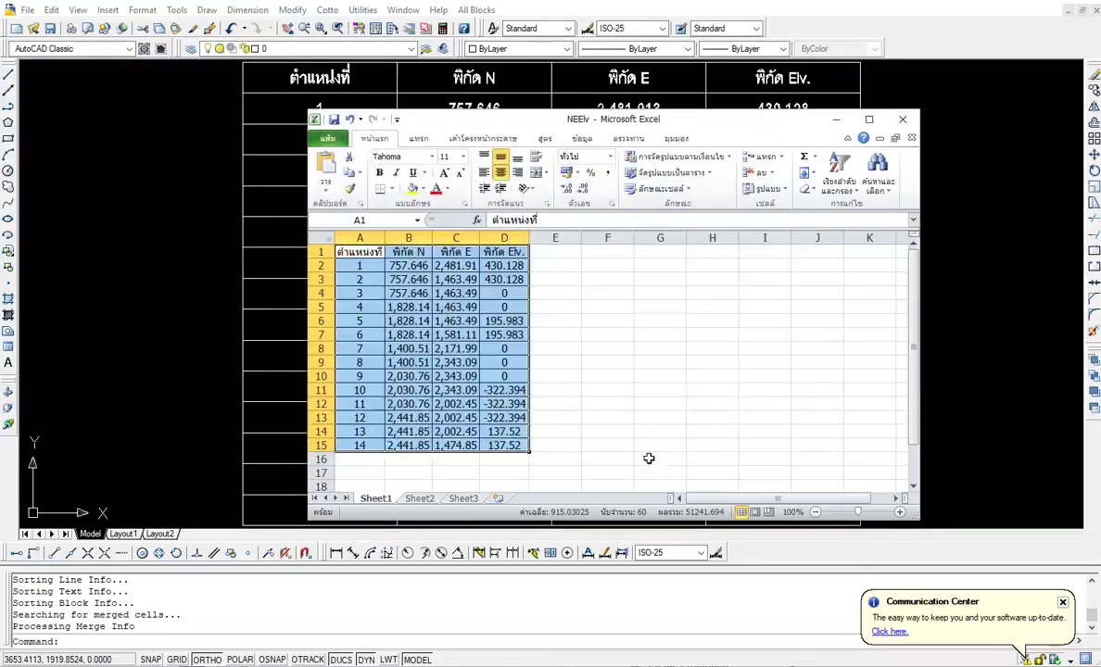
left_click(903, 122)
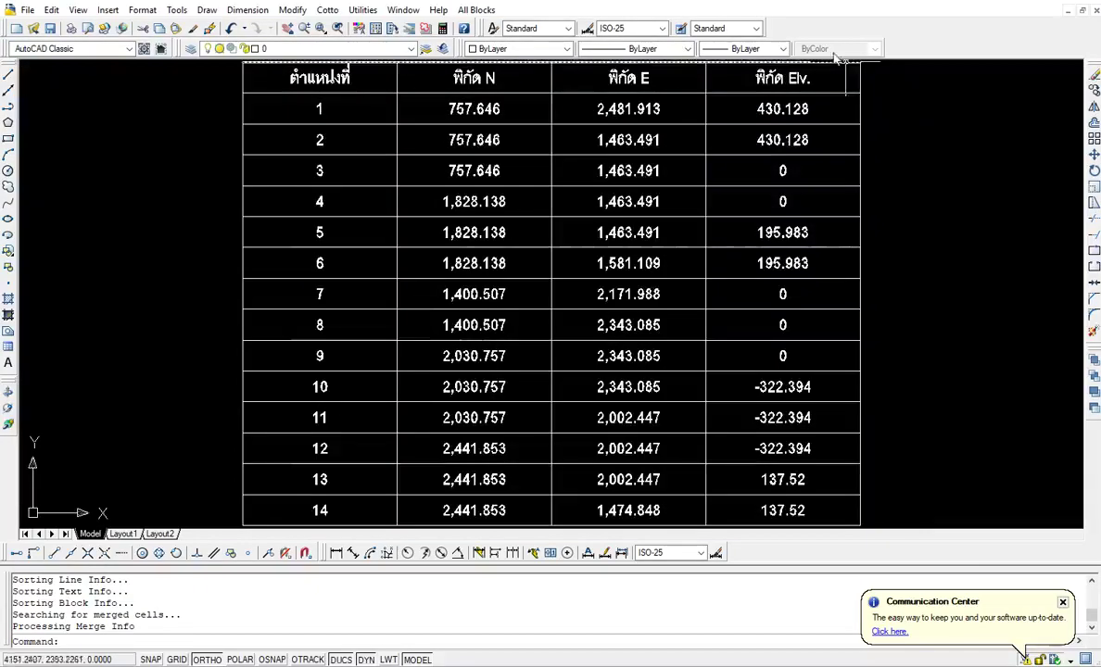
Erase the polyline and its vertex number labels with a crossing window.
scroll(609, 205, "down", 3)
scroll(609, 205, "down", 3)
scroll(609, 205, "up", 1)
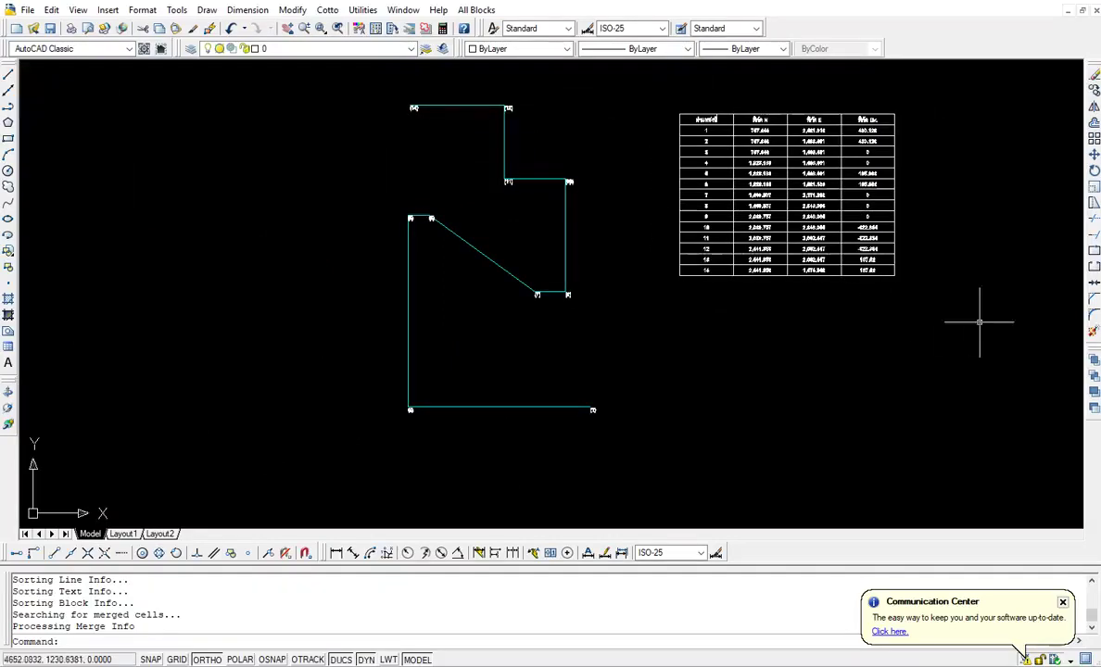
left_click(618, 444)
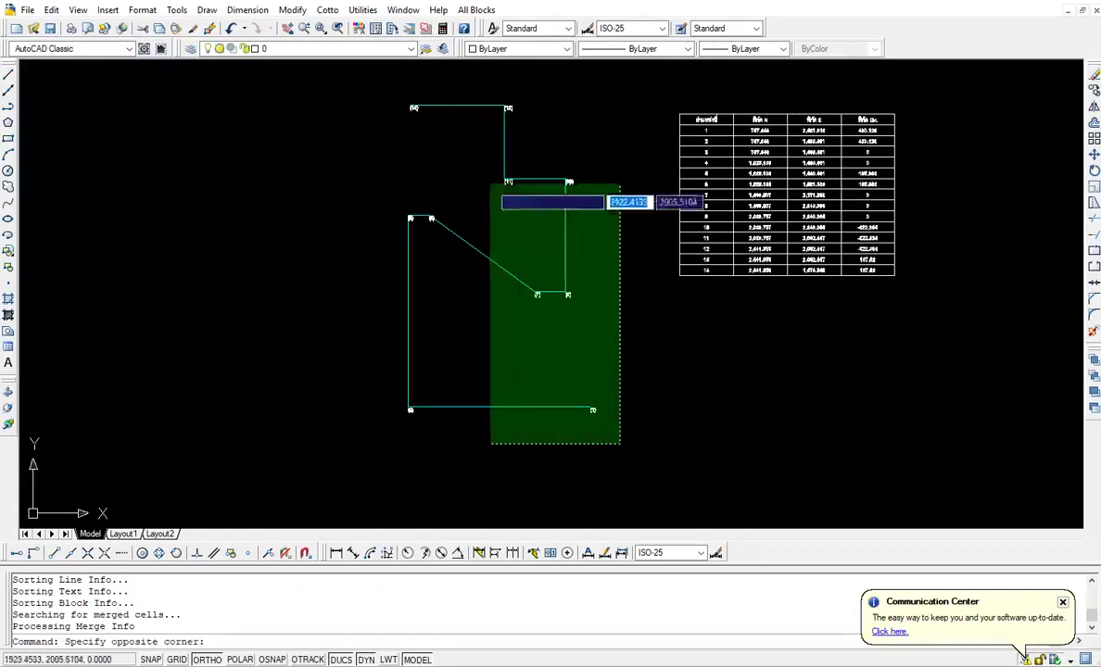
left_click(365, 85)
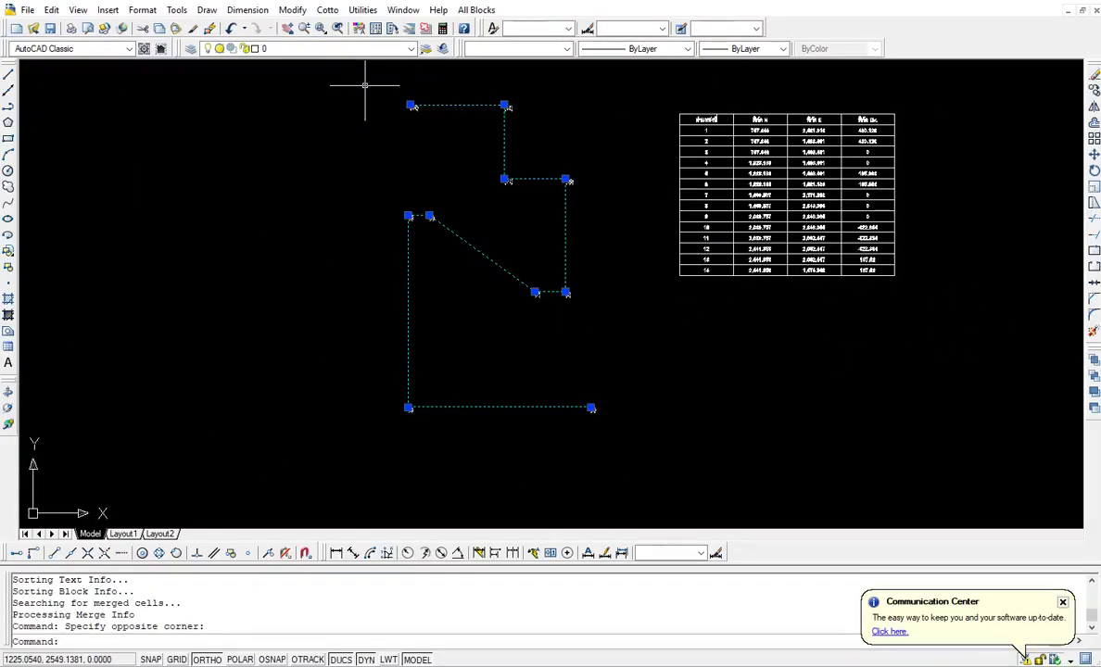
key("Delete")
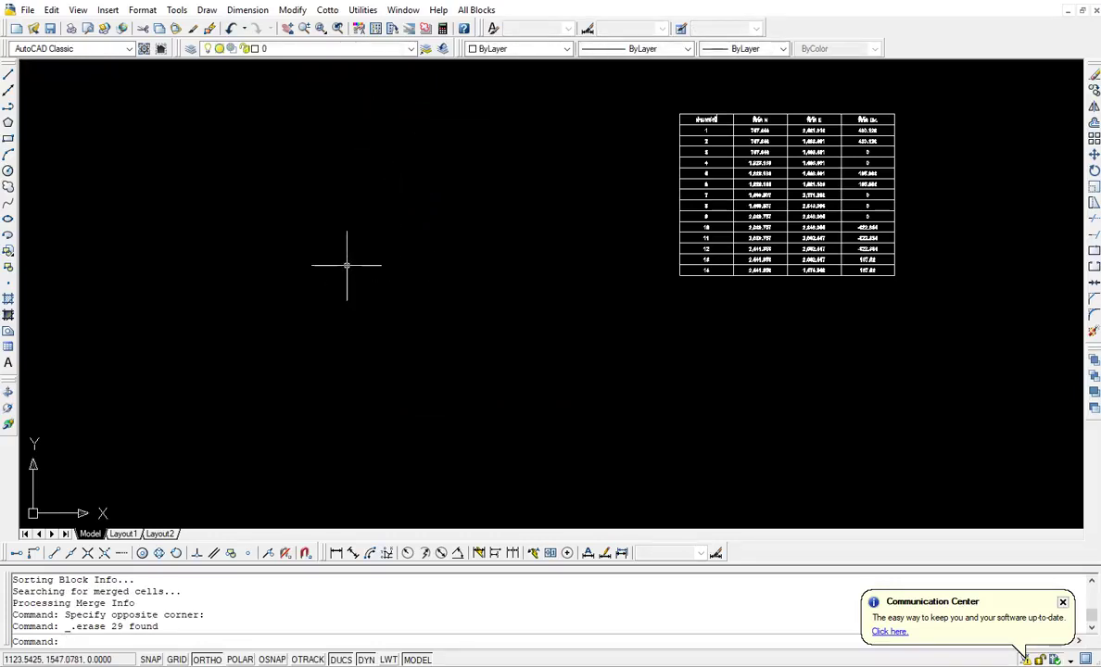
Load the Import_Excel.VLX application from the GetExcel folder with the AP command.
type("ap")
key("Return")
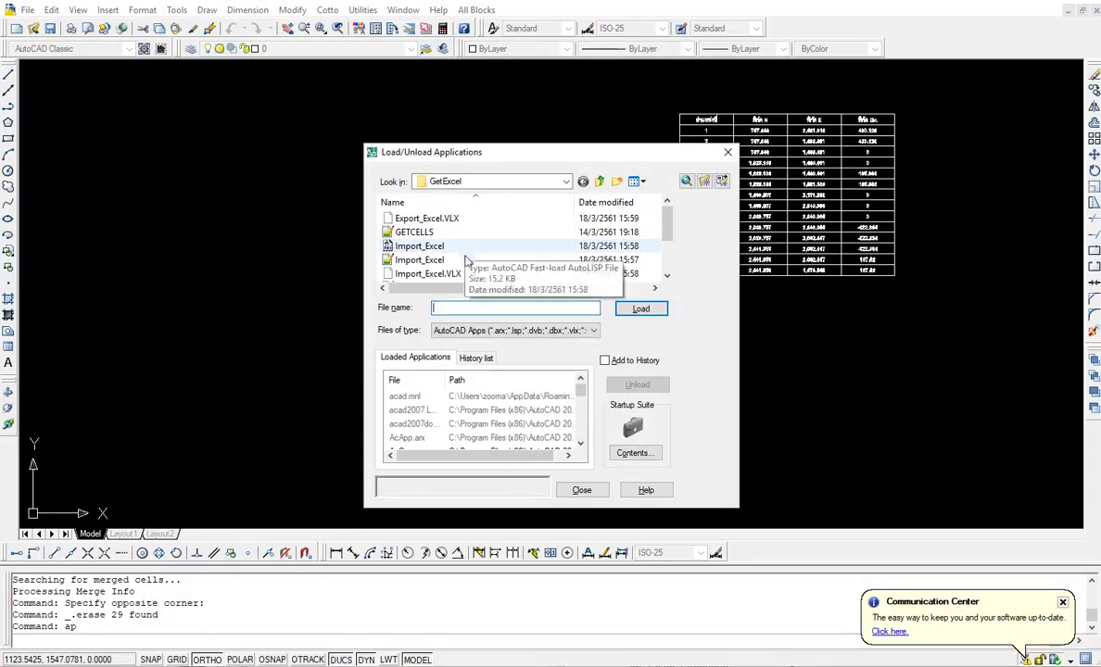
left_click(444, 275)
left_click(641, 309)
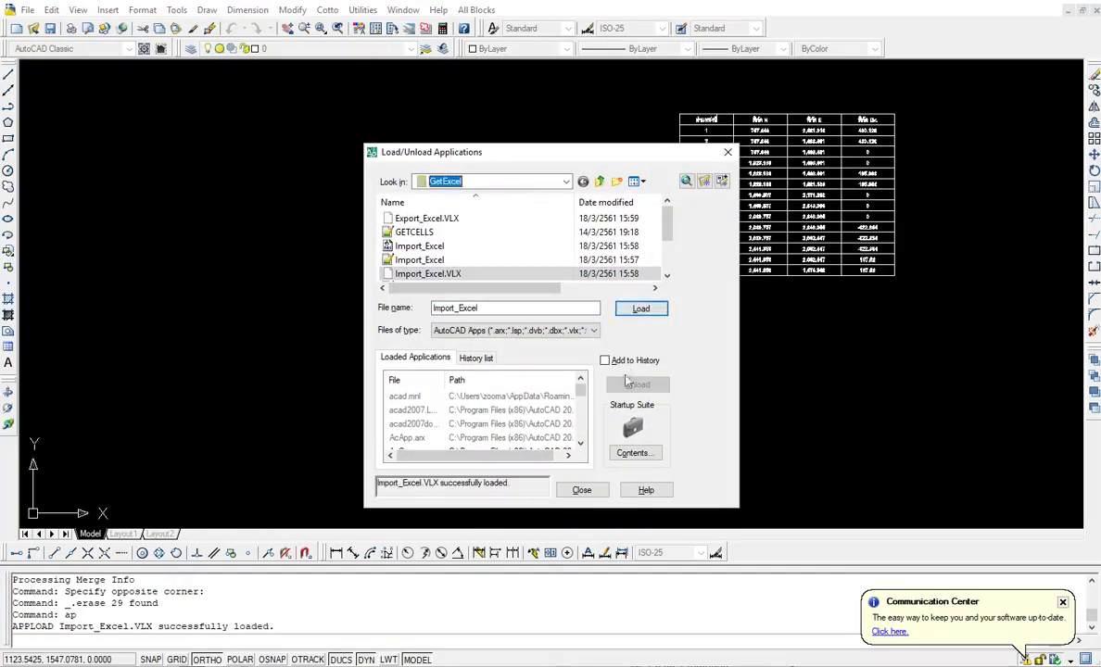
left_click(581, 490)
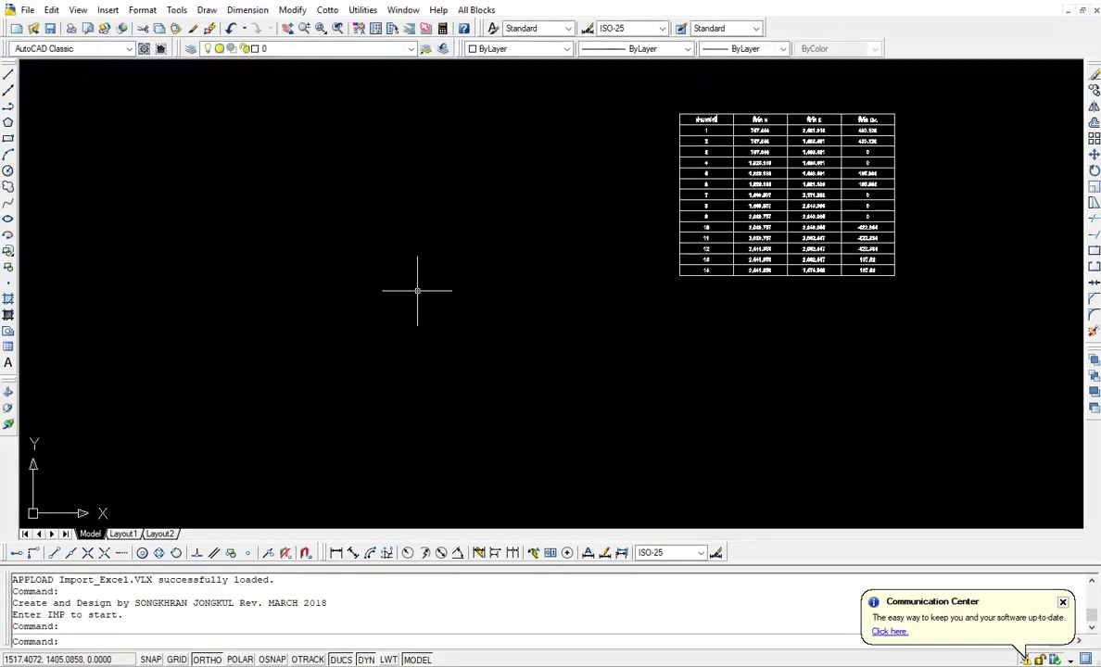
Import sheet1 of XYZ.xlsx as lines with points, with X/Y/Z labels at text height 20 and point size 5.
type("imp")
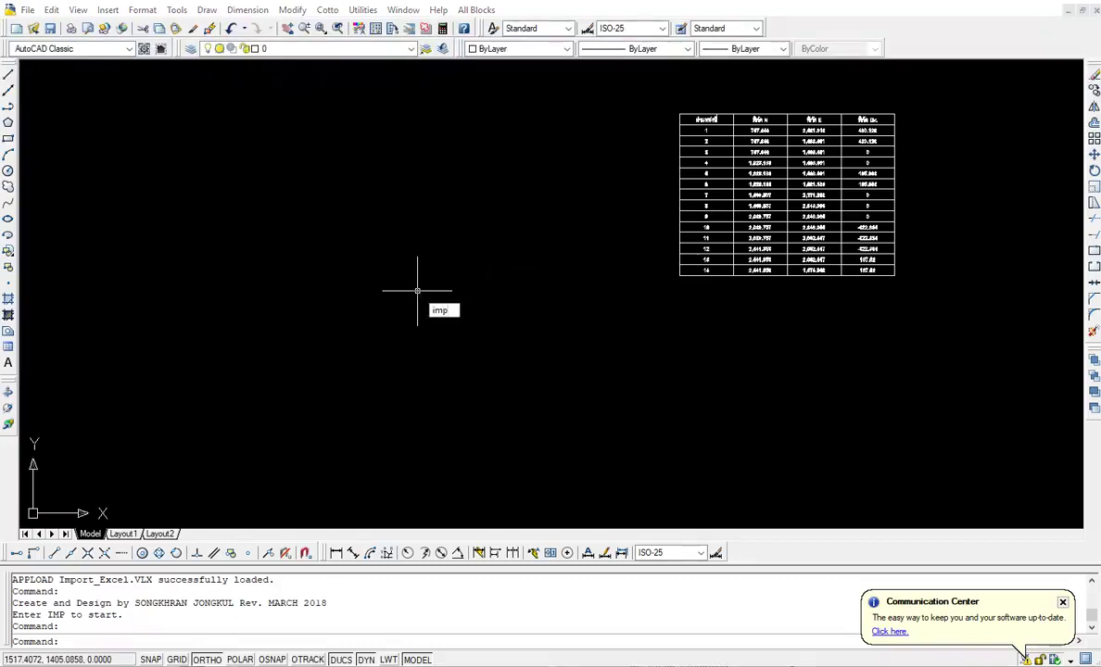
key("Return")
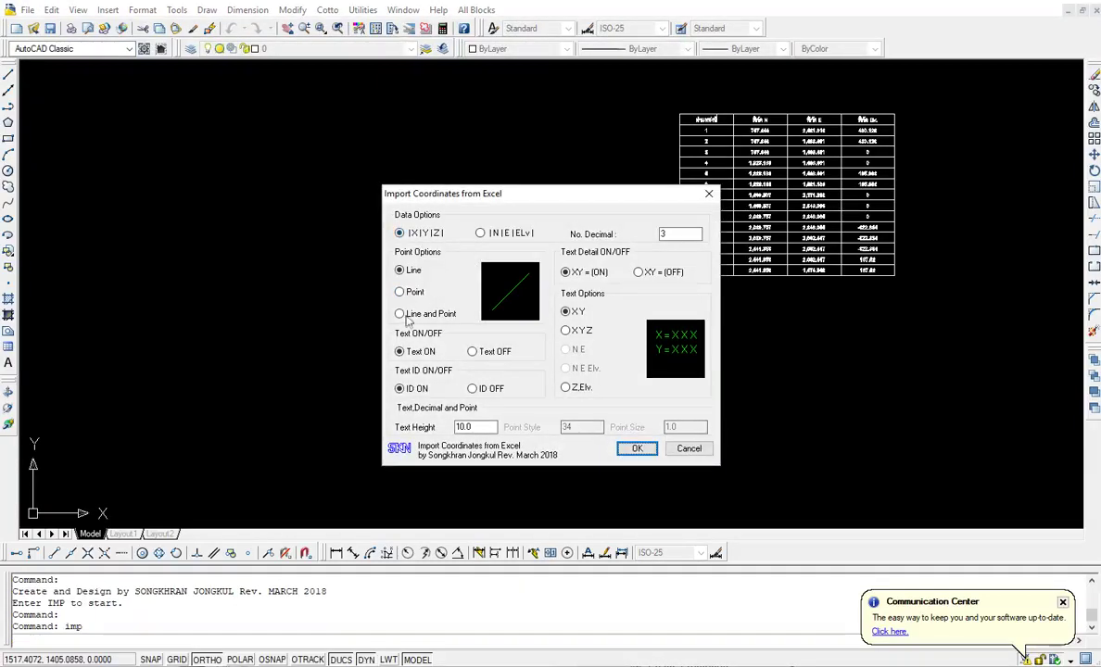
left_click(400, 314)
left_click(566, 332)
type("20")
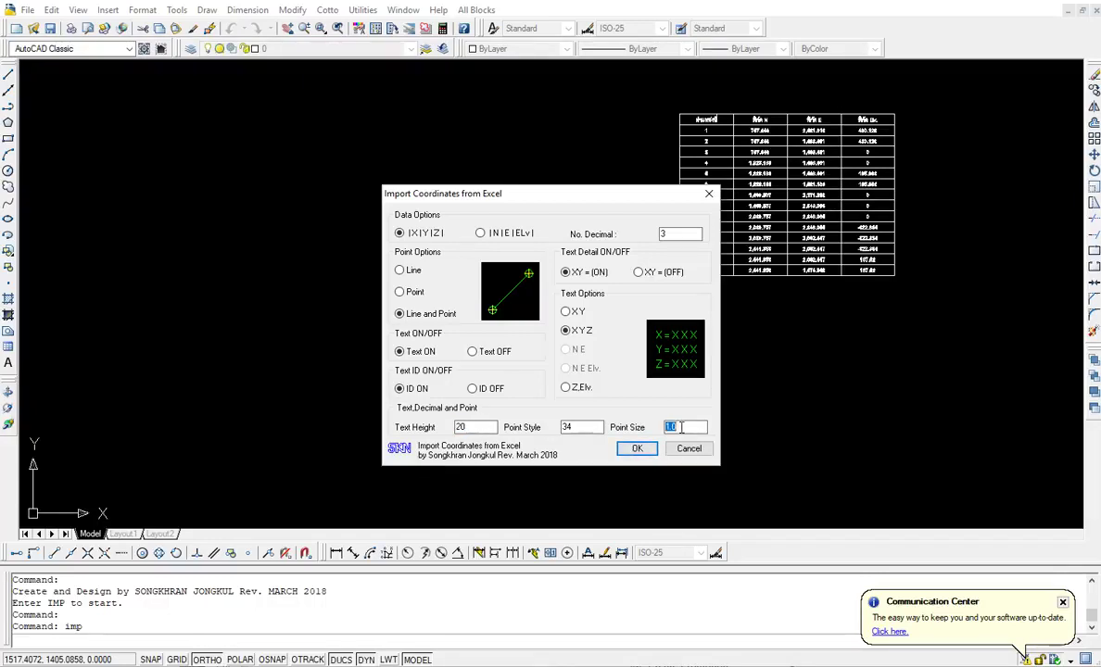
left_click(637, 449)
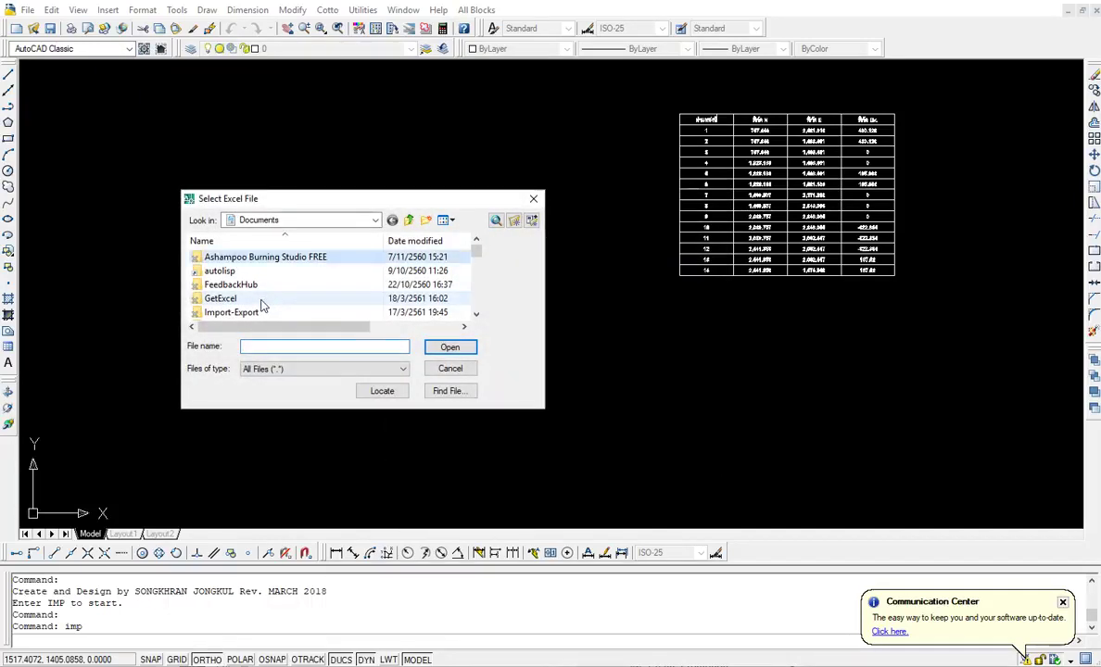
double_click(262, 300)
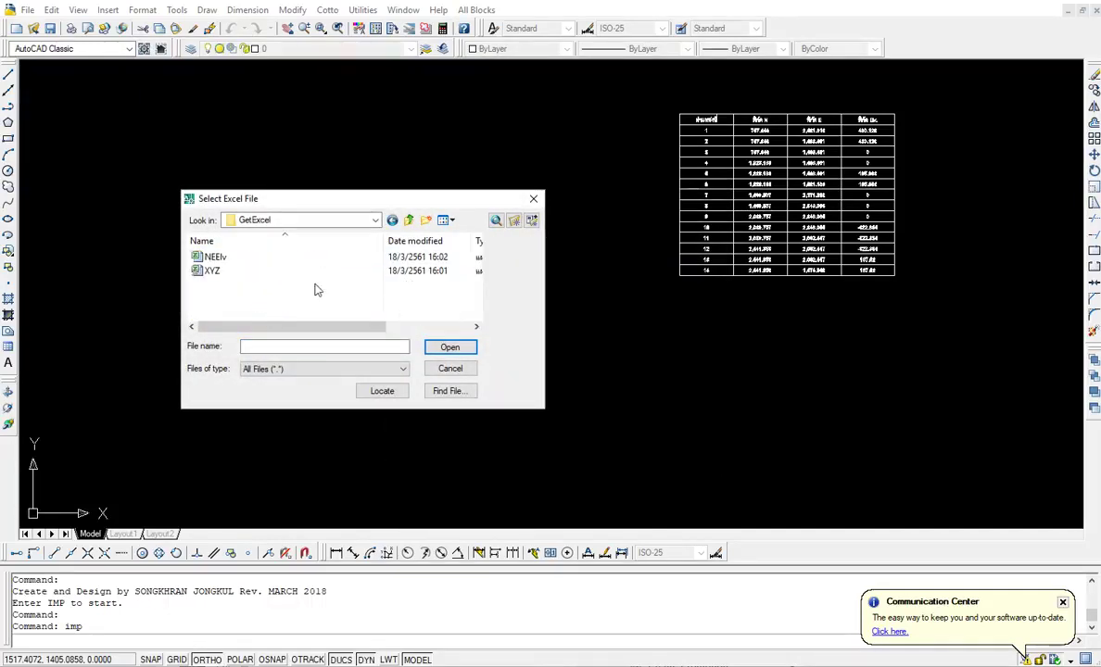
left_click(259, 275)
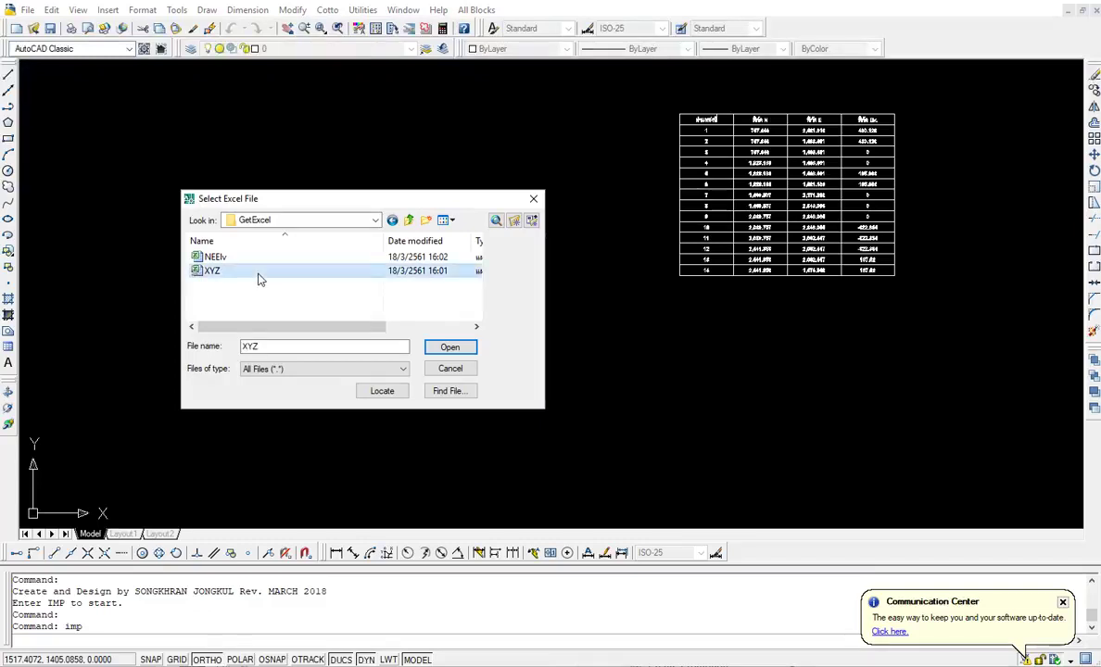
left_click(450, 348)
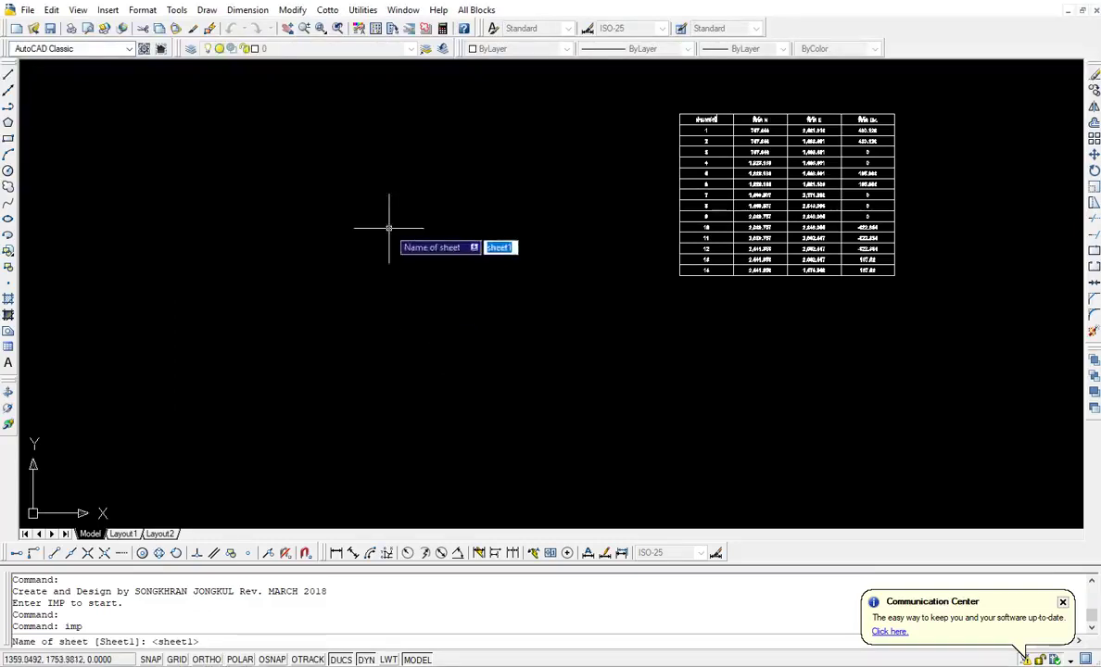
key("Return")
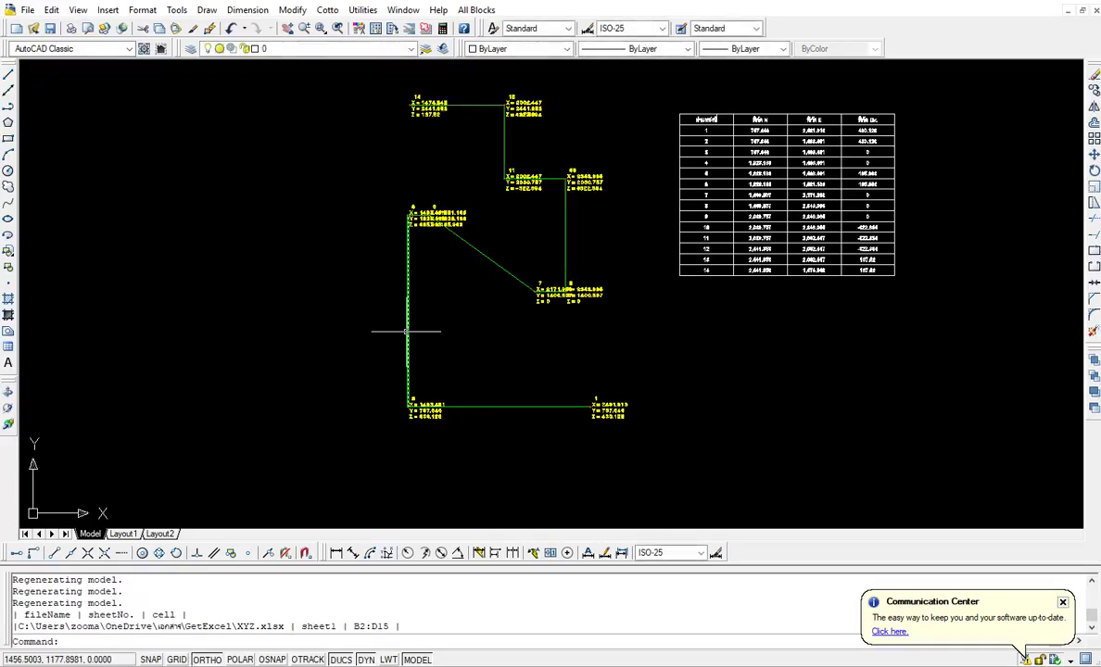
Tilt the view in 3D and pan to expose the imported line network.
scroll(546, 331, "up", 2)
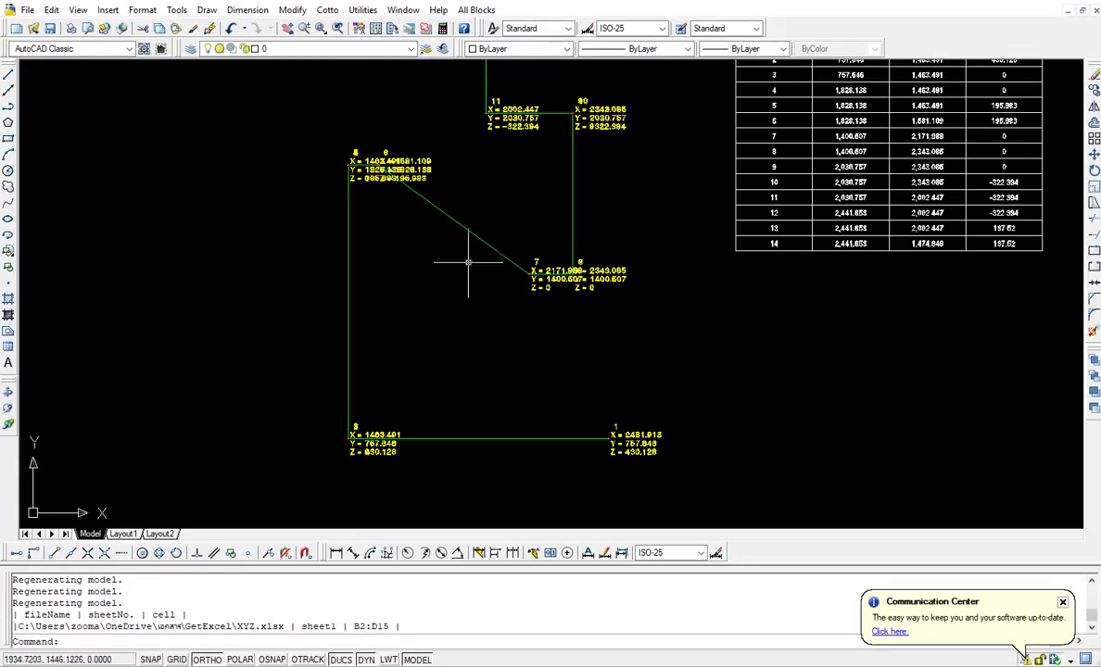
left_click(10, 400)
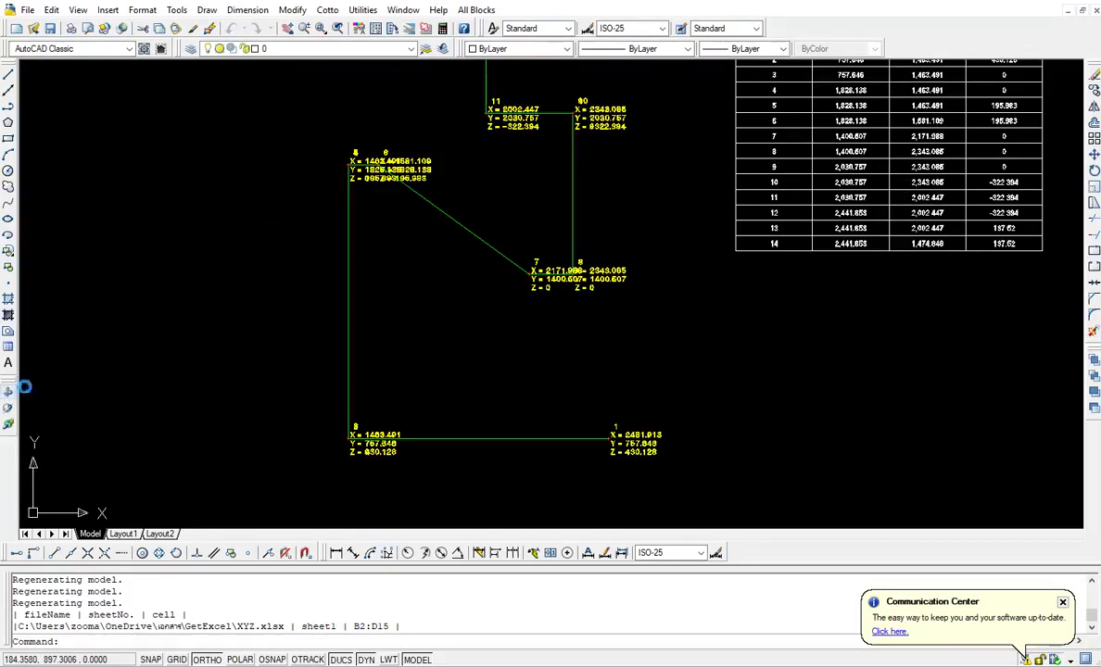
mouse_move(454, 360)
left_mouse_down()
mouse_move(494, 276)
mouse_move(477, 279)
mouse_move(509, 283)
mouse_move(505, 263)
left_mouse_up()
left_click(288, 28)
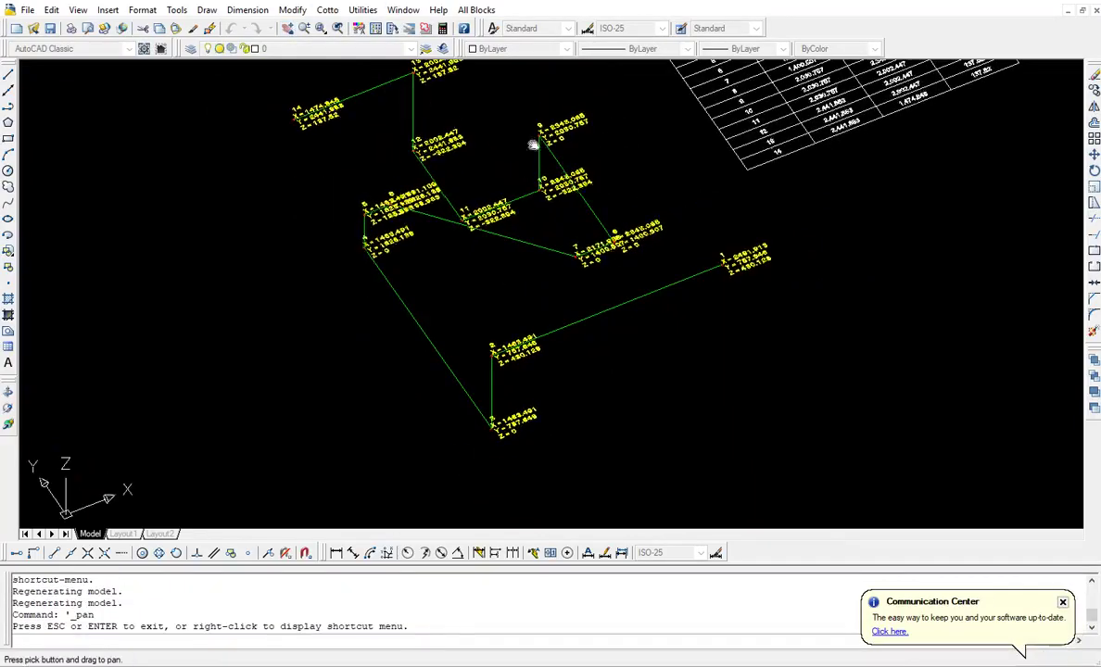
mouse_move(533, 143)
left_mouse_down()
mouse_move(410, 204)
mouse_move(401, 197)
left_mouse_up()
right_click(376, 155)
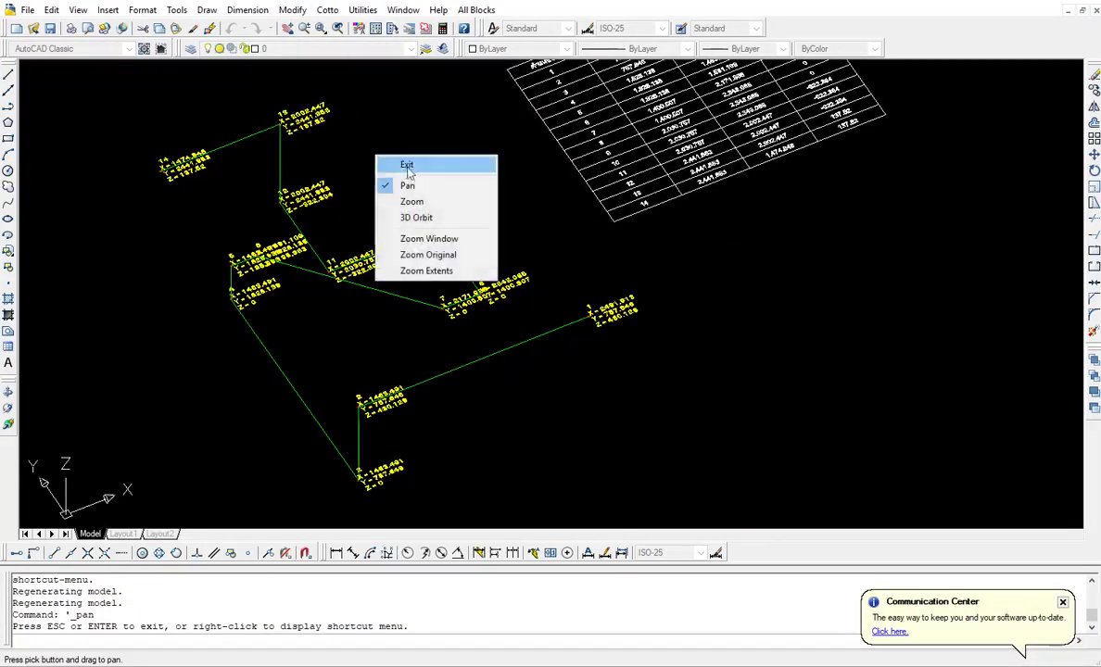
left_click(411, 165)
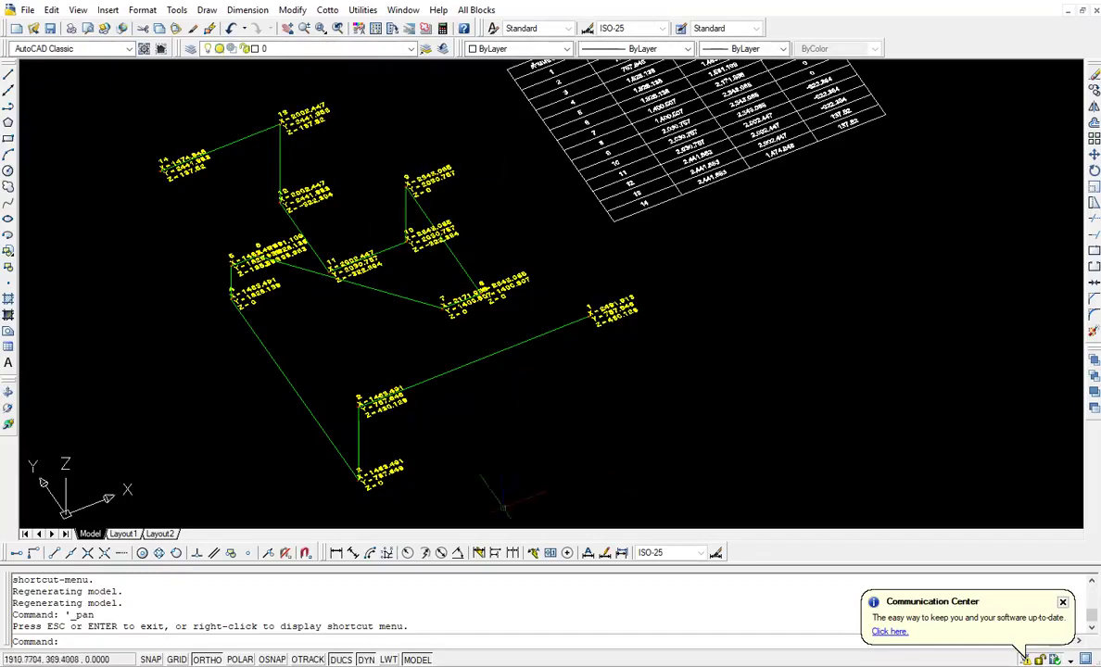
Window-select the labelled 3D line network and delete it.
left_click(525, 506)
left_click(153, 120)
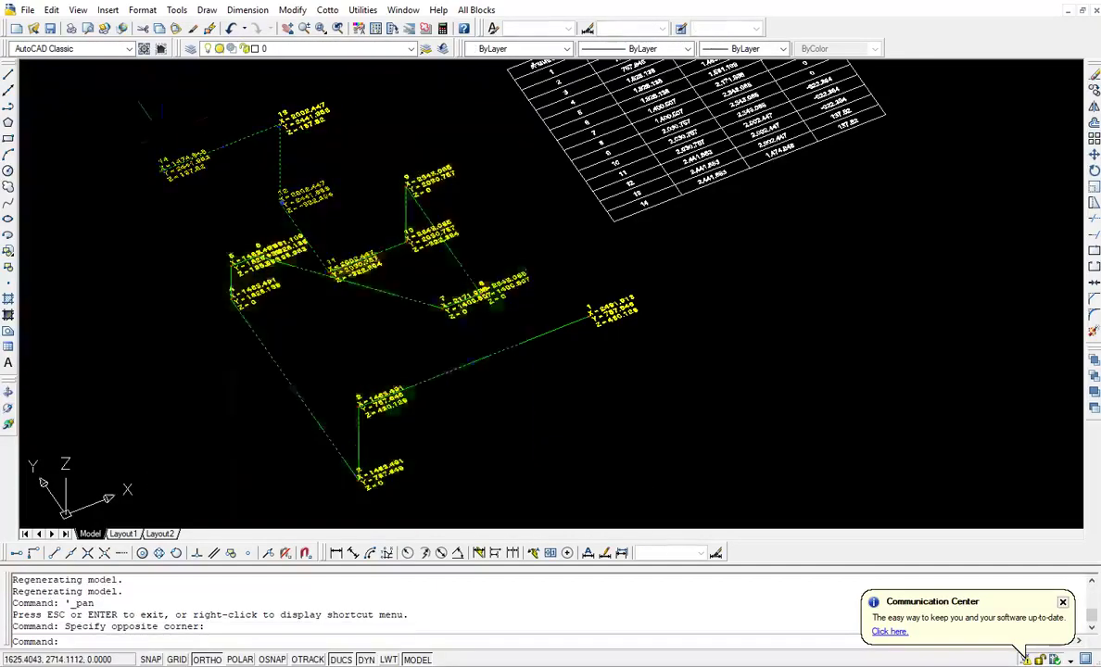
left_click(271, 122)
left_click(259, 127)
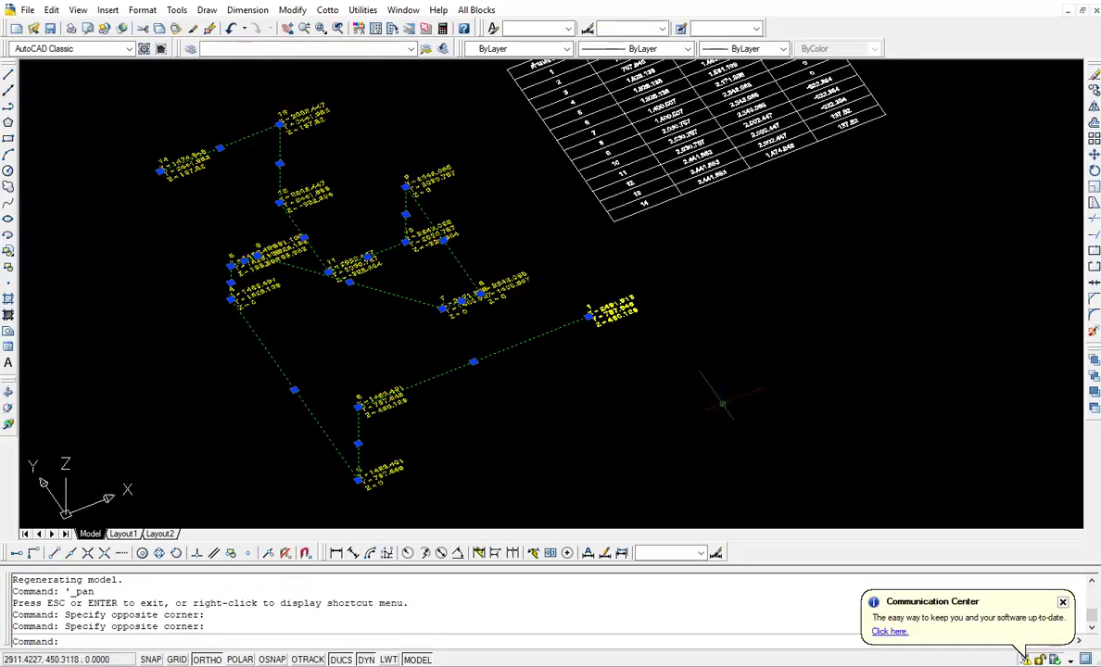
left_click(737, 389)
left_click(500, 247)
key("Delete")
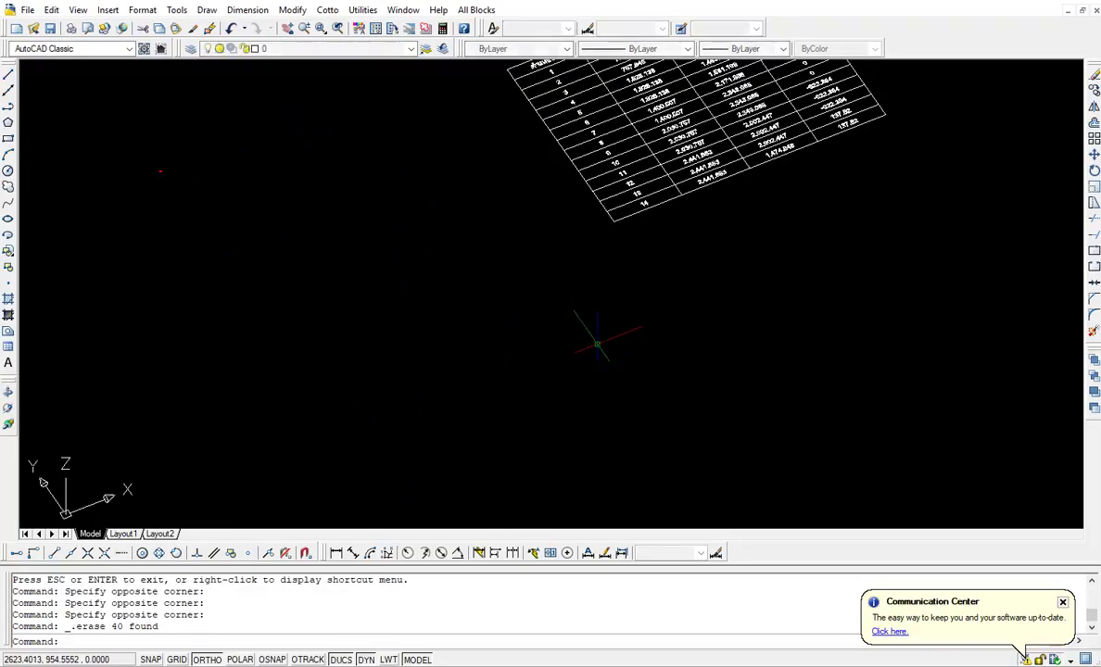
Select and delete the leftover stray point.
left_click(229, 228)
left_click(129, 141)
key("Delete")
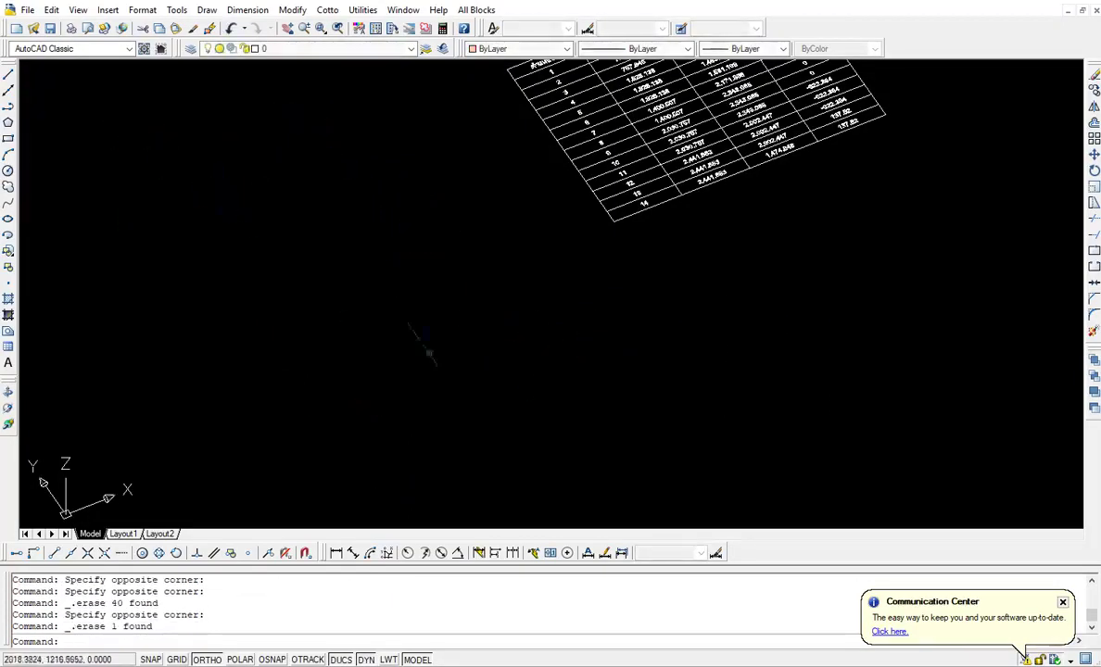
Import sheet1 of GetExcel\NEElv.xlsx as lines and points labelled with N, E and Elv. values.
right_click(508, 364)
mouse_move(567, 389)
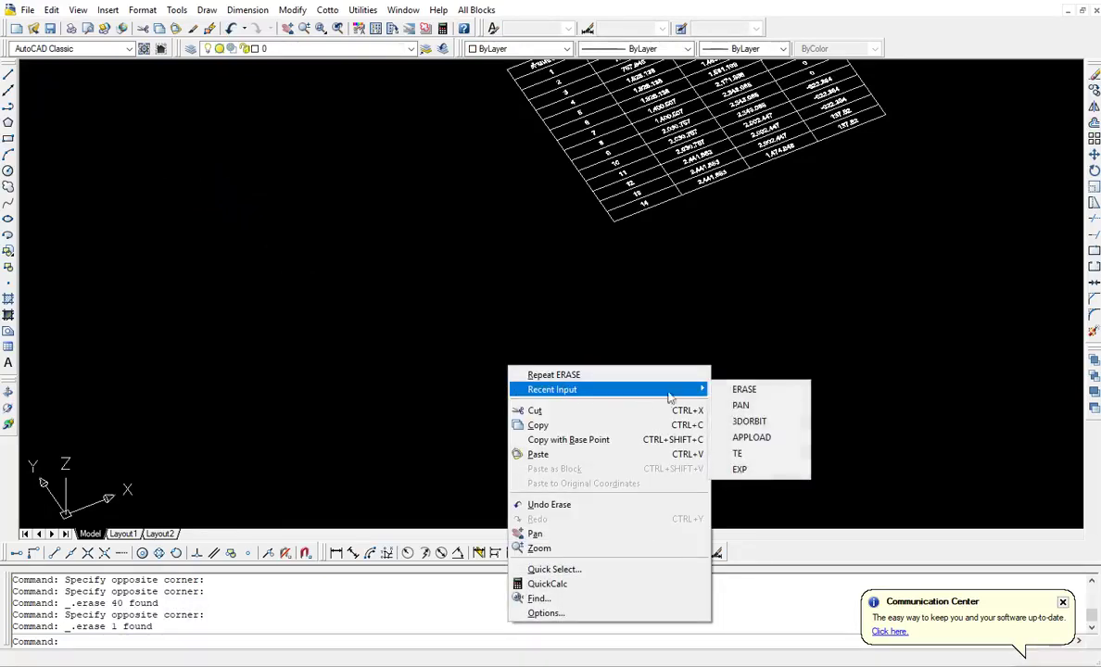
left_click(742, 371)
left_click(742, 369)
left_click(607, 335)
type("imp")
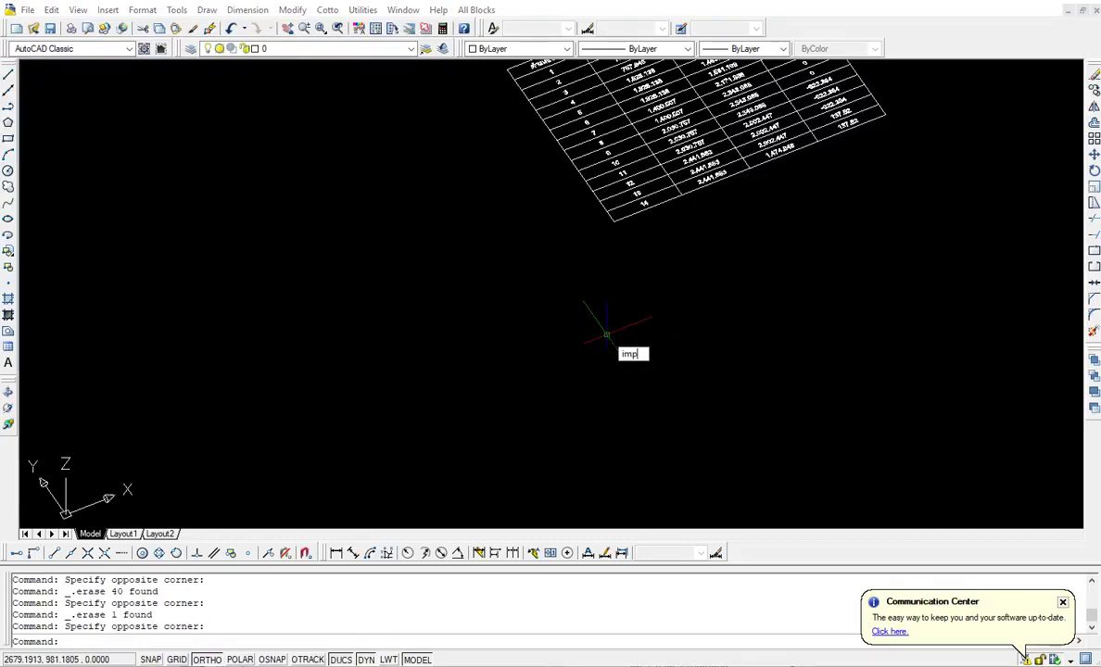
key("Return")
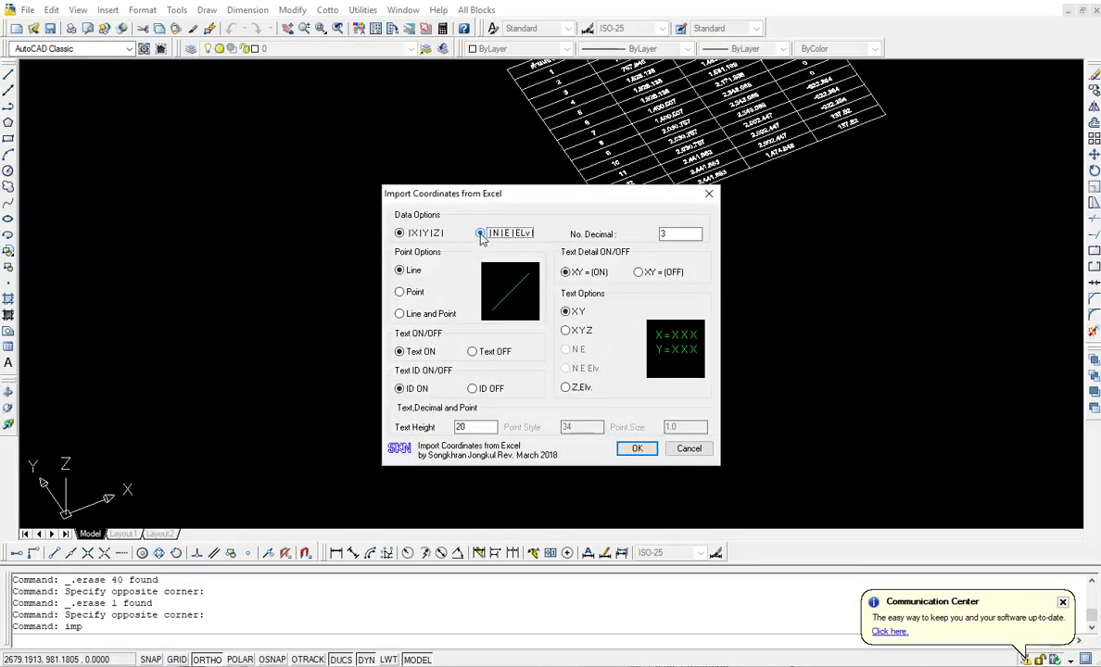
left_click(400, 314)
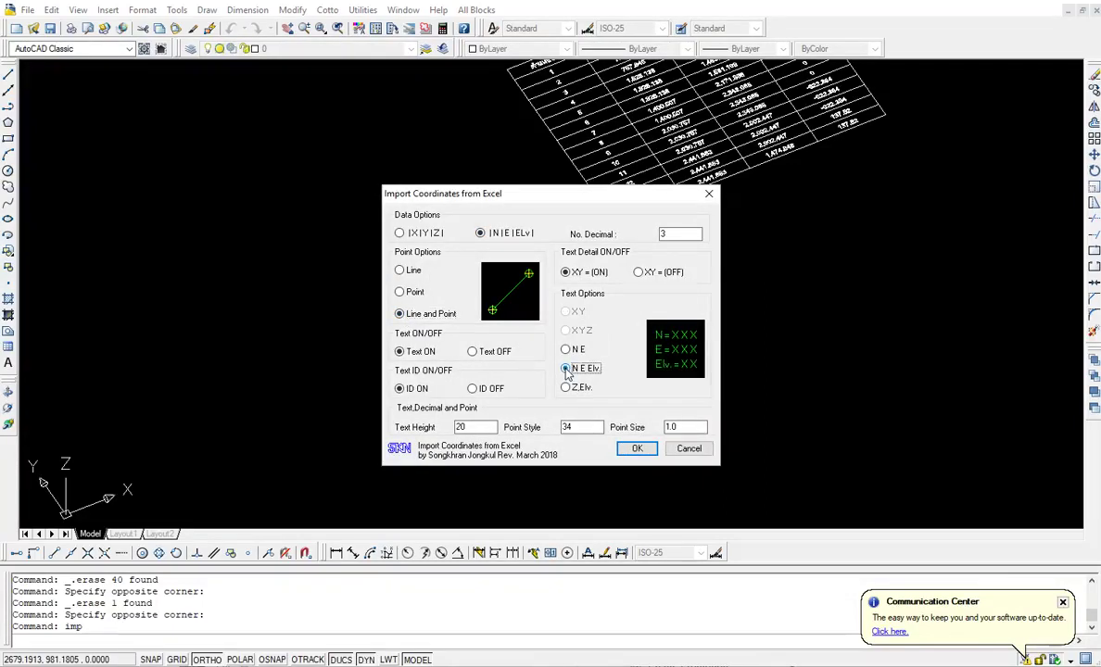
left_click(637, 450)
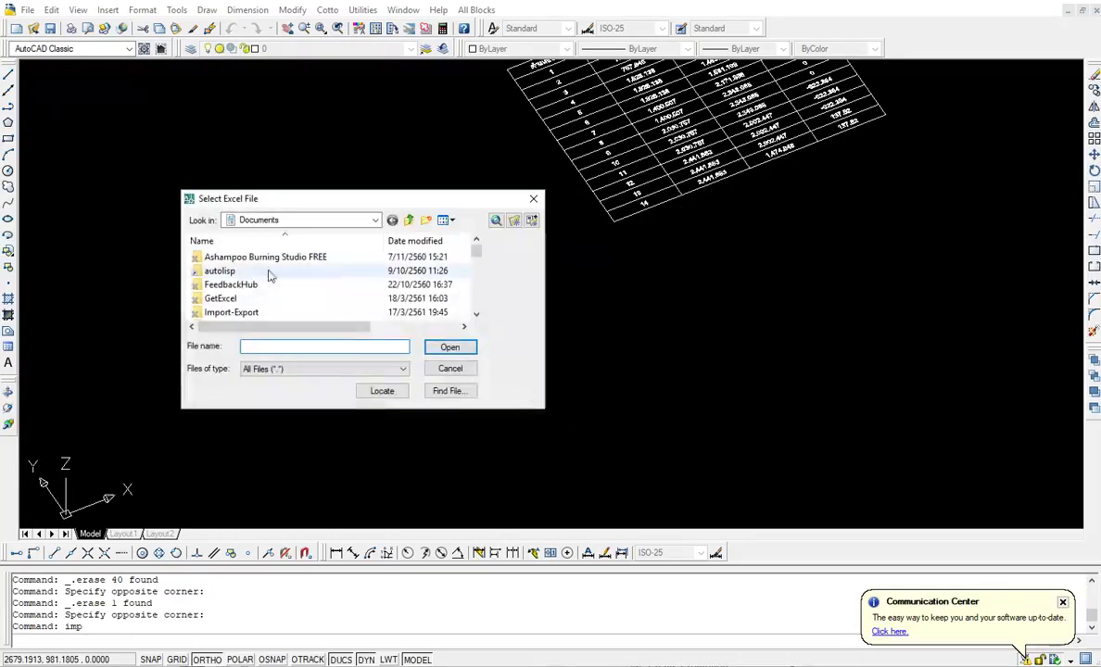
double_click(240, 300)
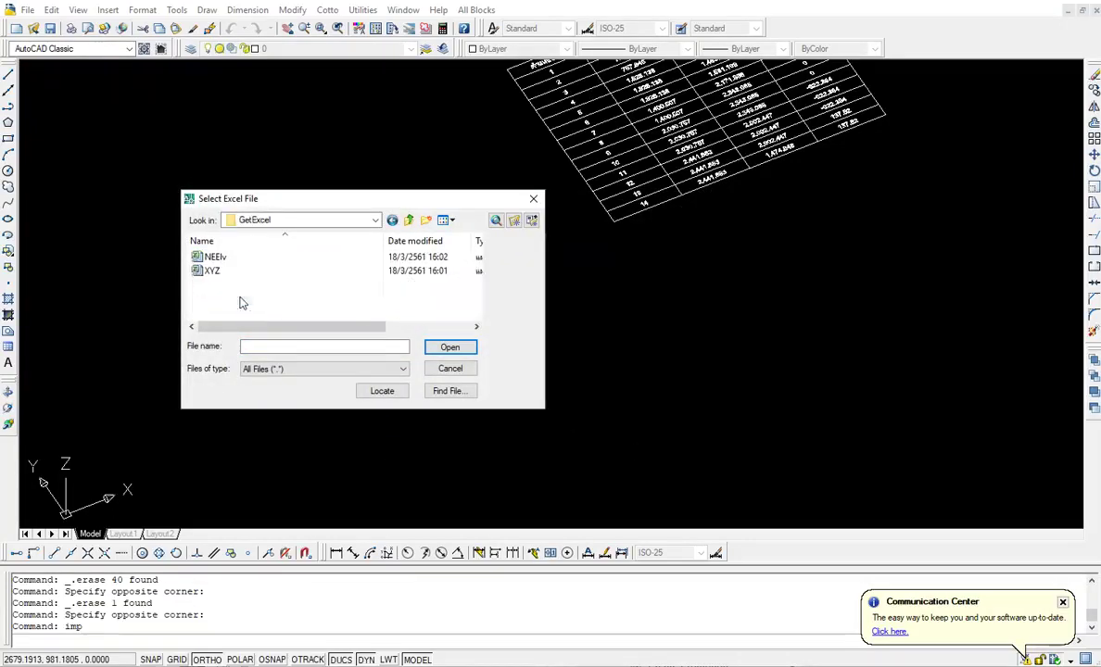
left_click(260, 259)
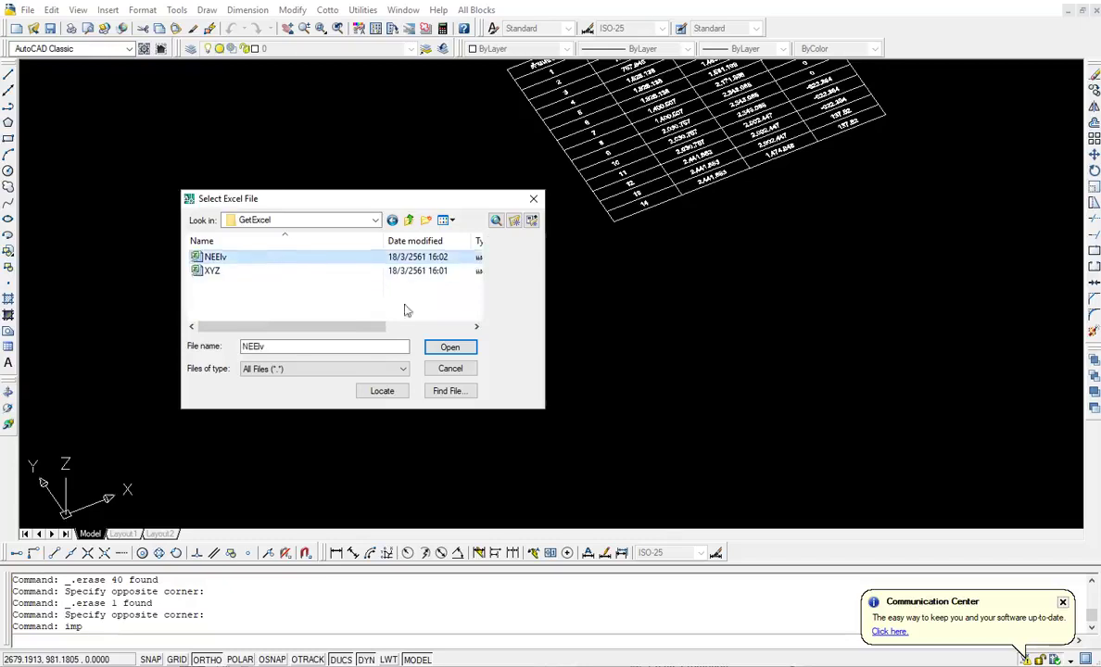
left_click(450, 347)
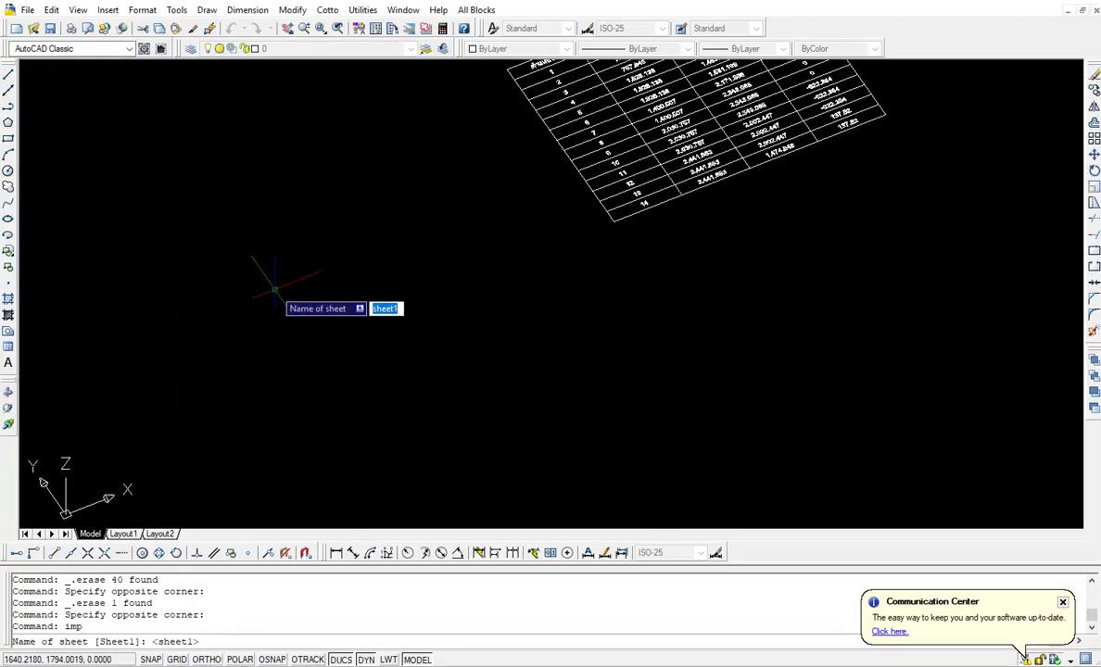
key("Return")
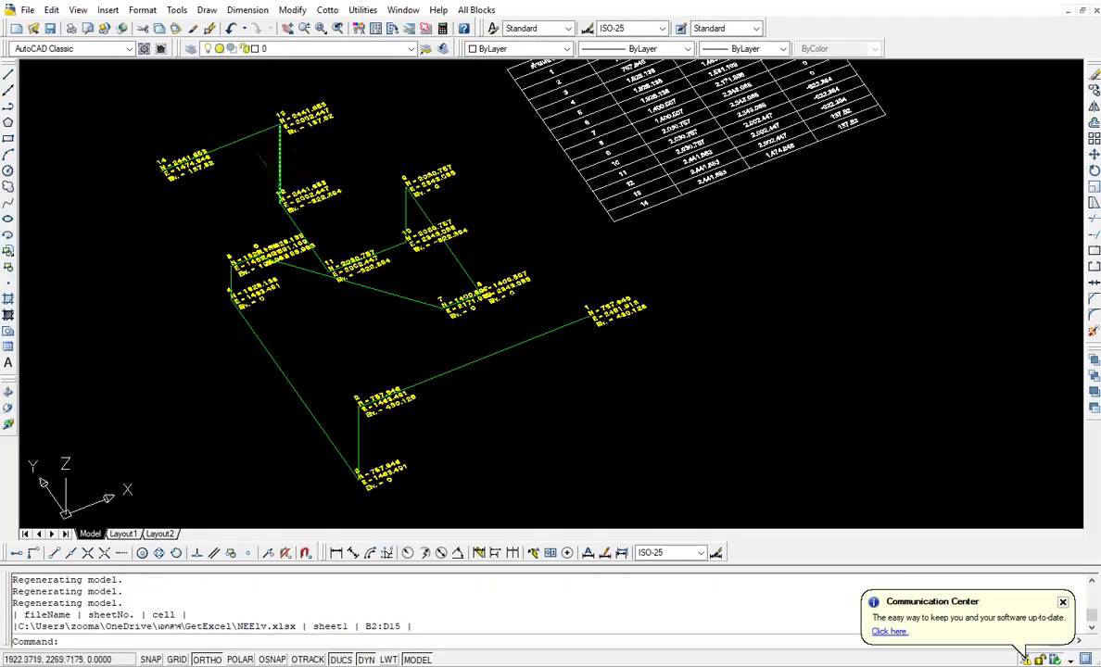
left_click(288, 28)
left_click_drag(524, 182, 477, 233)
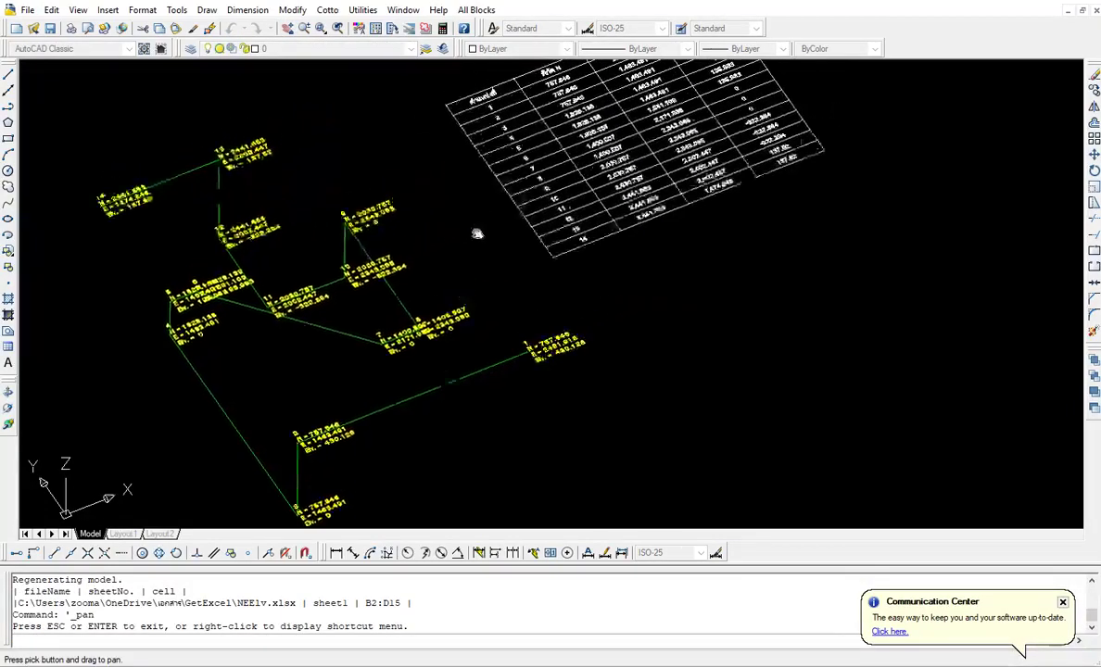
scroll(474, 226, "down", 2)
scroll(412, 328, "up", 5)
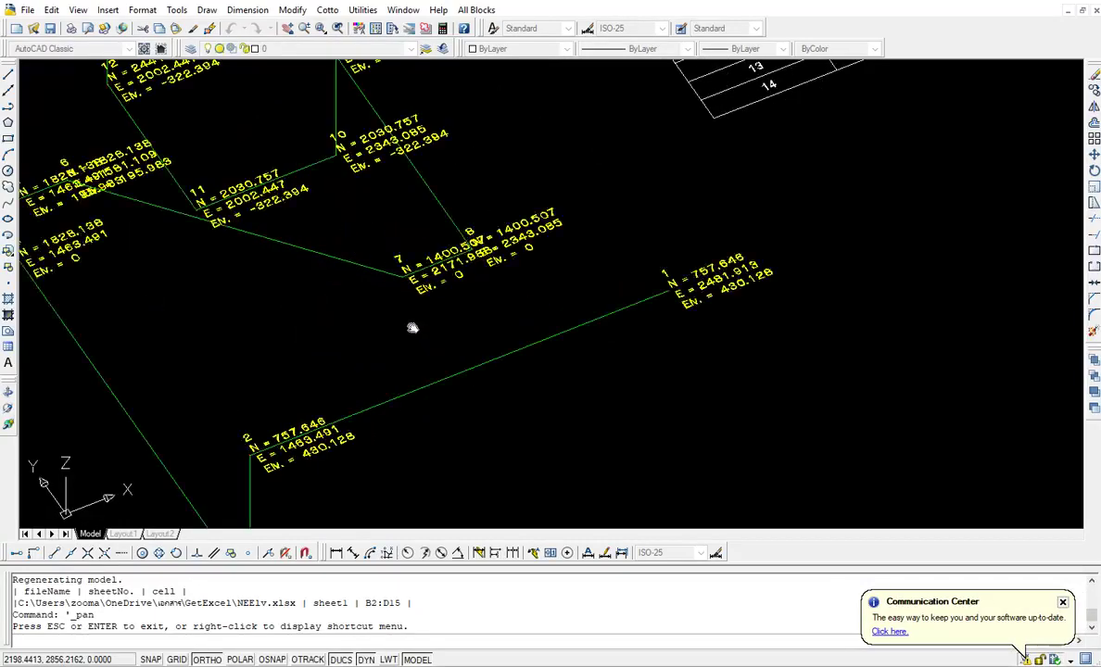
scroll(410, 329, "up", 1)
left_click_drag(572, 304, 642, 152)
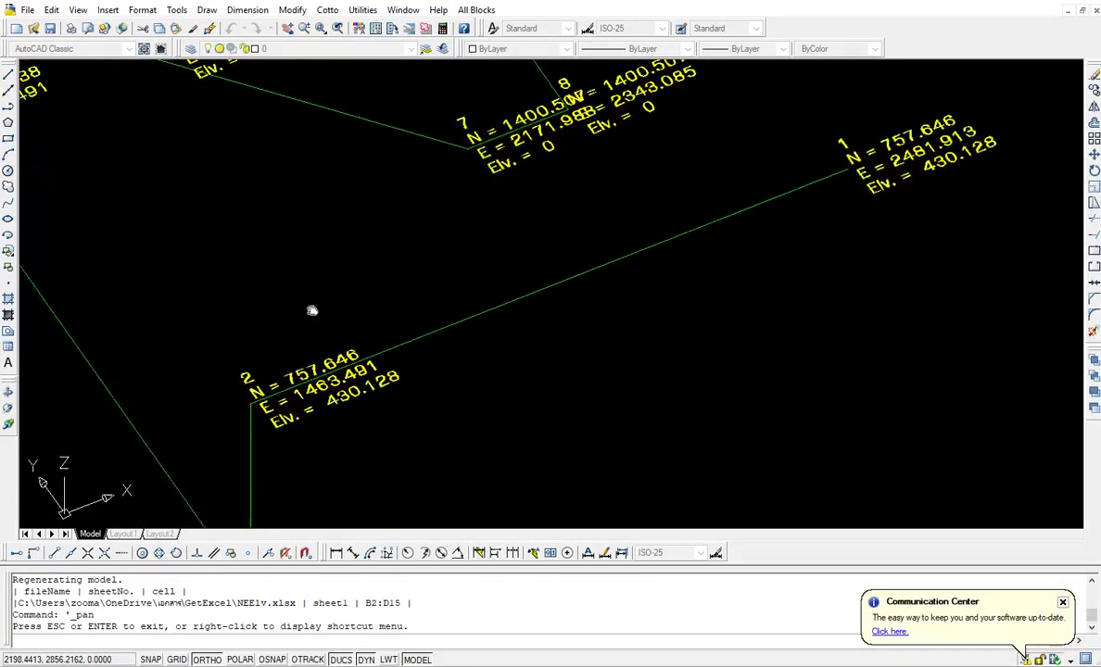
mouse_move(313, 313)
left_mouse_down()
mouse_move(366, 167)
mouse_move(384, 498)
left_mouse_up()
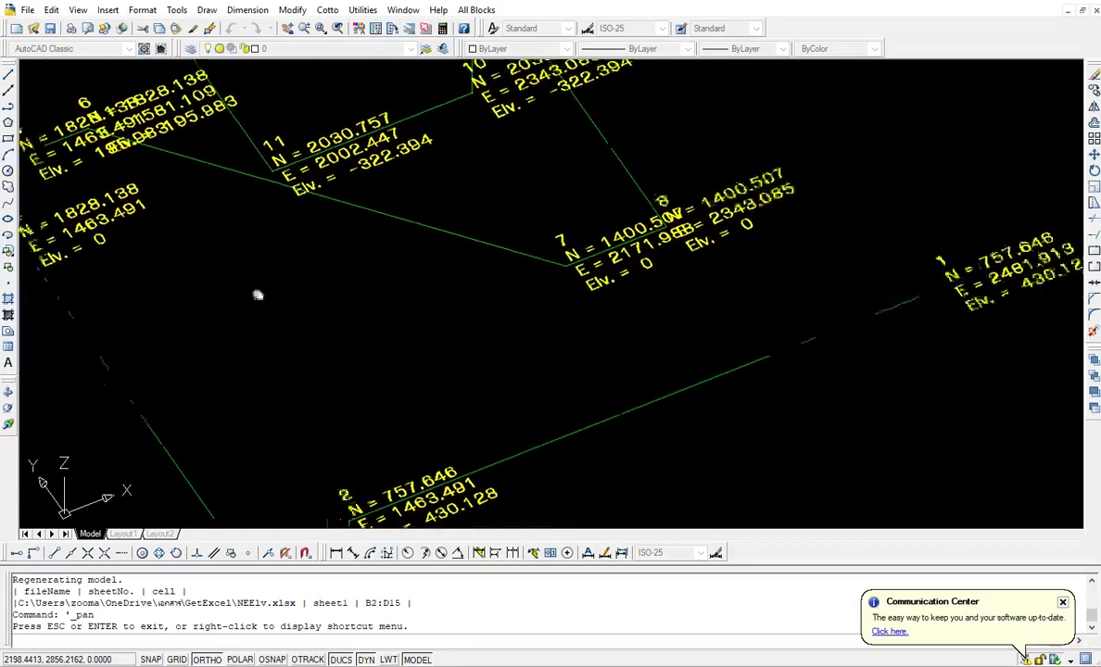
mouse_move(258, 295)
left_mouse_down()
mouse_move(347, 385)
mouse_move(319, 420)
mouse_move(221, 399)
left_mouse_up()
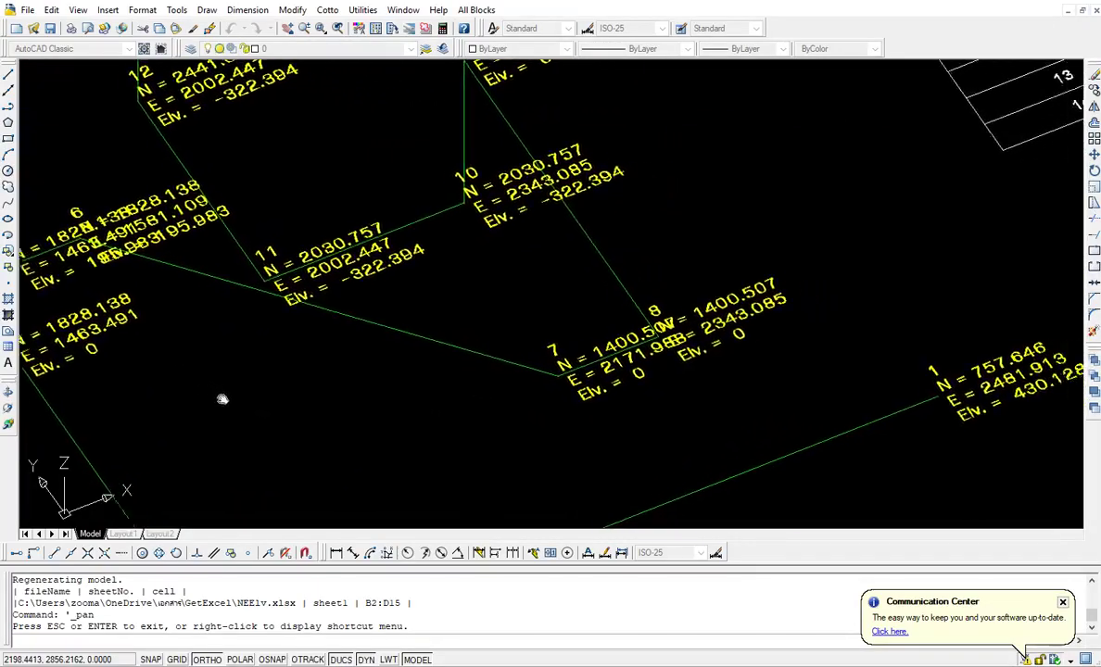
mouse_move(468, 264)
left_mouse_down()
mouse_move(514, 399)
mouse_move(535, 375)
mouse_move(555, 386)
mouse_move(597, 467)
mouse_move(671, 537)
mouse_move(713, 511)
mouse_move(737, 423)
mouse_move(695, 348)
left_mouse_up()
scroll(603, 277, "down", 3)
scroll(302, 295, "up", 4)
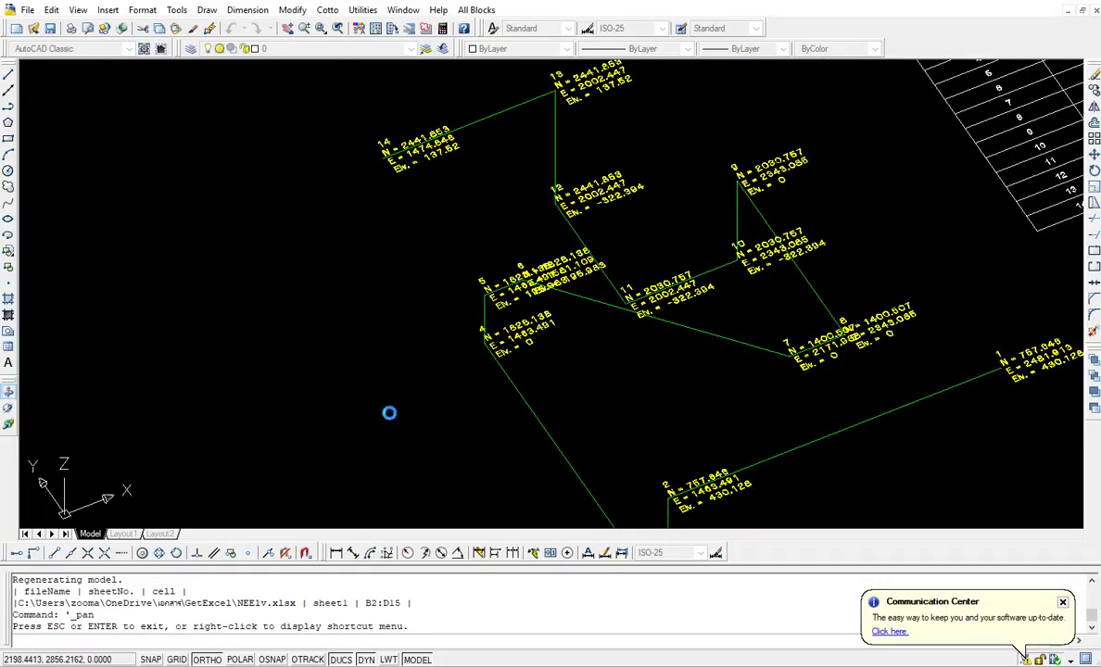
mouse_move(389, 412)
middle_mouse_down("shift")
mouse_move(386, 433)
mouse_move(462, 445)
mouse_move(467, 457)
mouse_move(436, 392)
mouse_move(511, 393)
mouse_move(607, 368)
mouse_move(689, 367)
mouse_move(700, 388)
mouse_move(467, 381)
mouse_move(383, 415)
mouse_move(400, 447)
mouse_move(374, 442)
middle_mouse_up("shift")
Exit the orbit and switch to the Top 3D view.
right_click(298, 360)
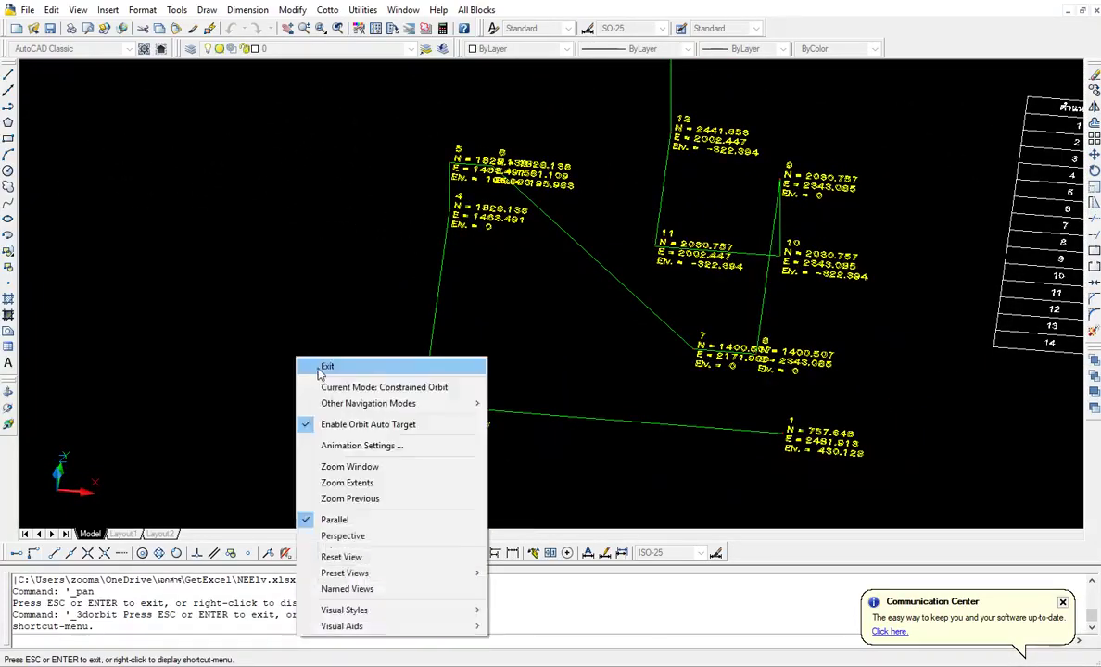
left_click(324, 367)
left_click(78, 9)
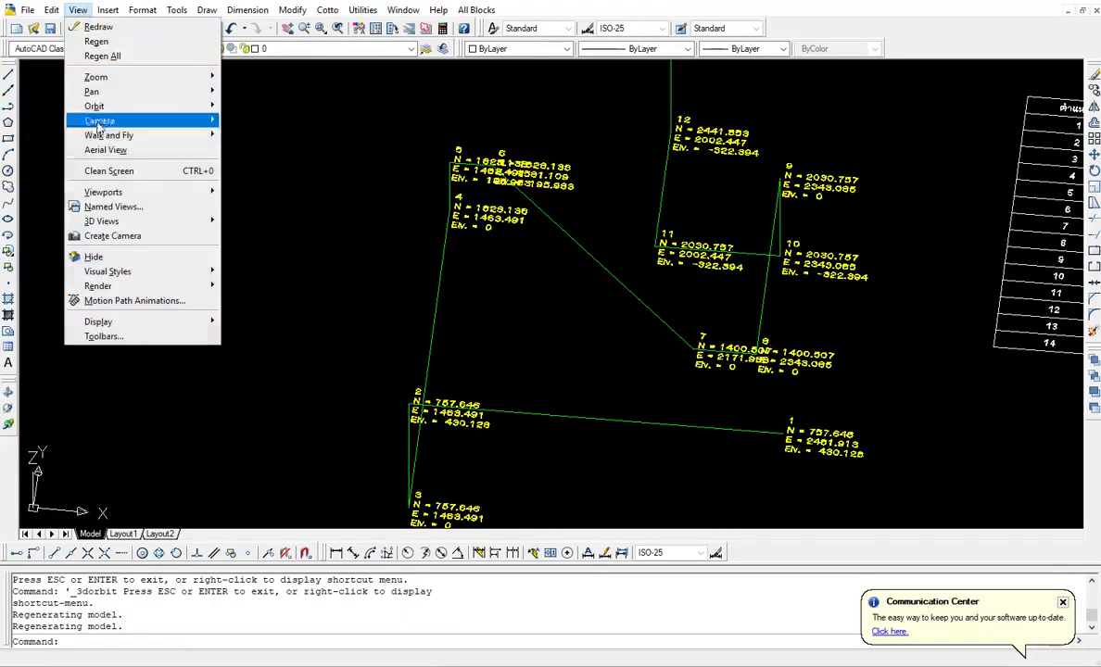
left_click(243, 271)
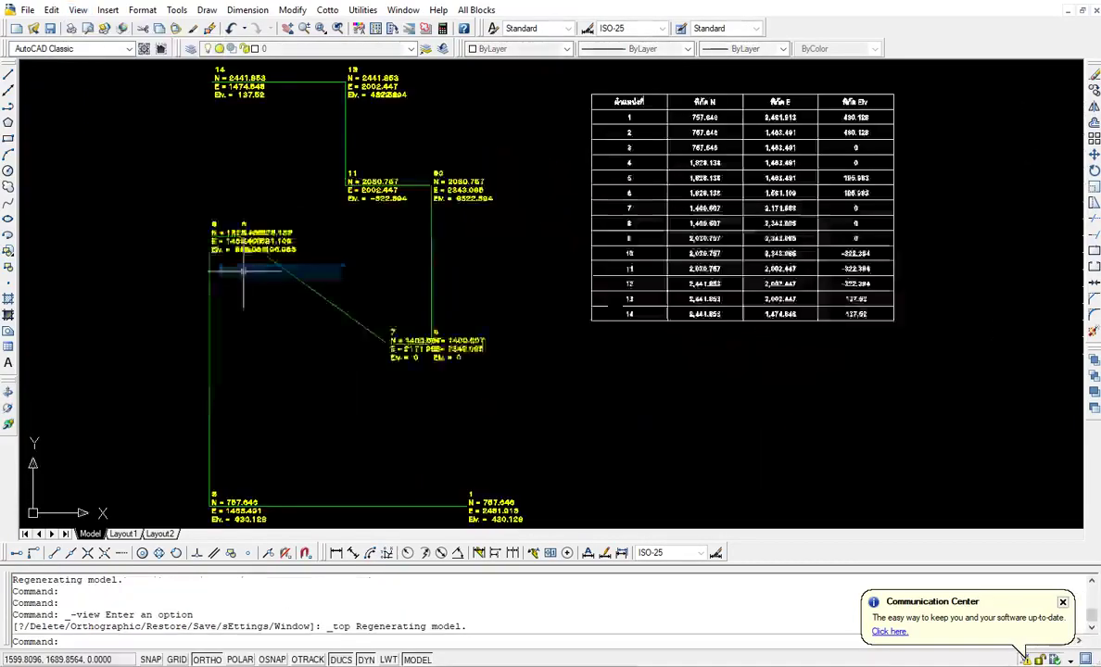